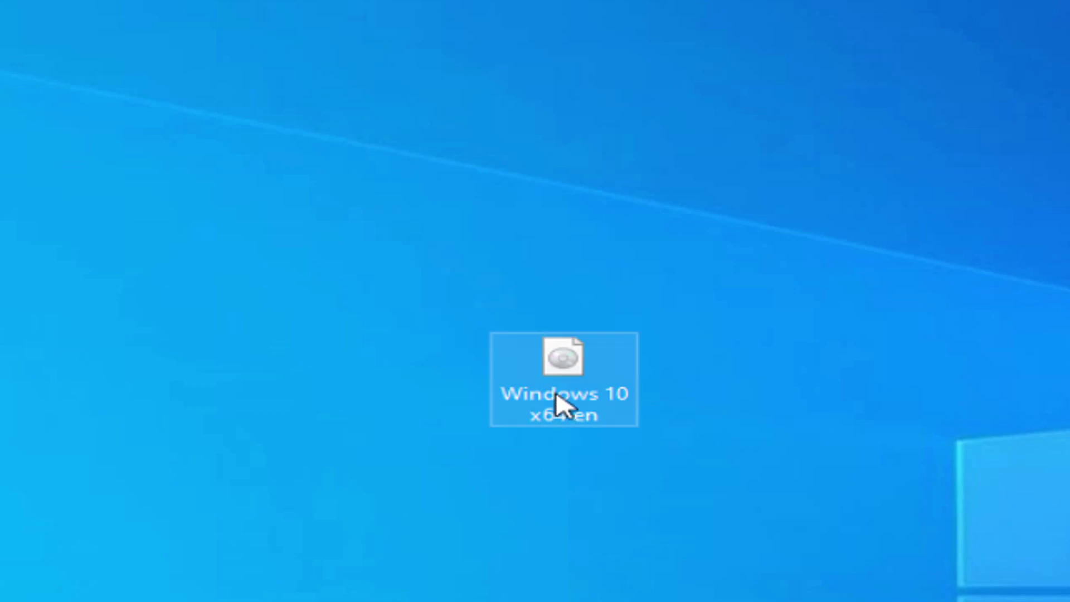
Open Disk Management and start creating a virtual hard disk
click(575, 405)
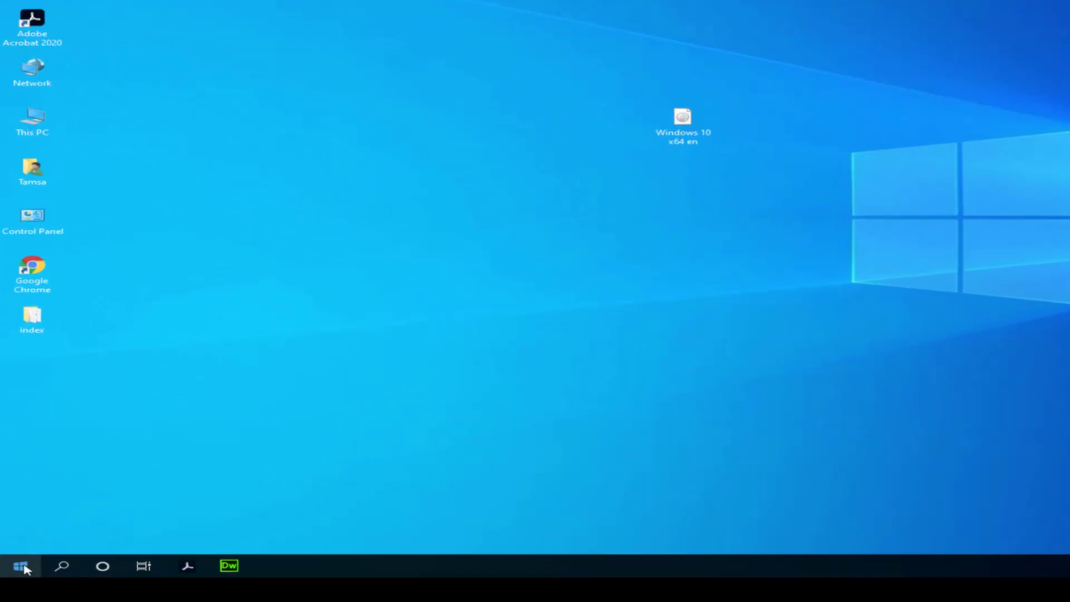
right_click(16, 574)
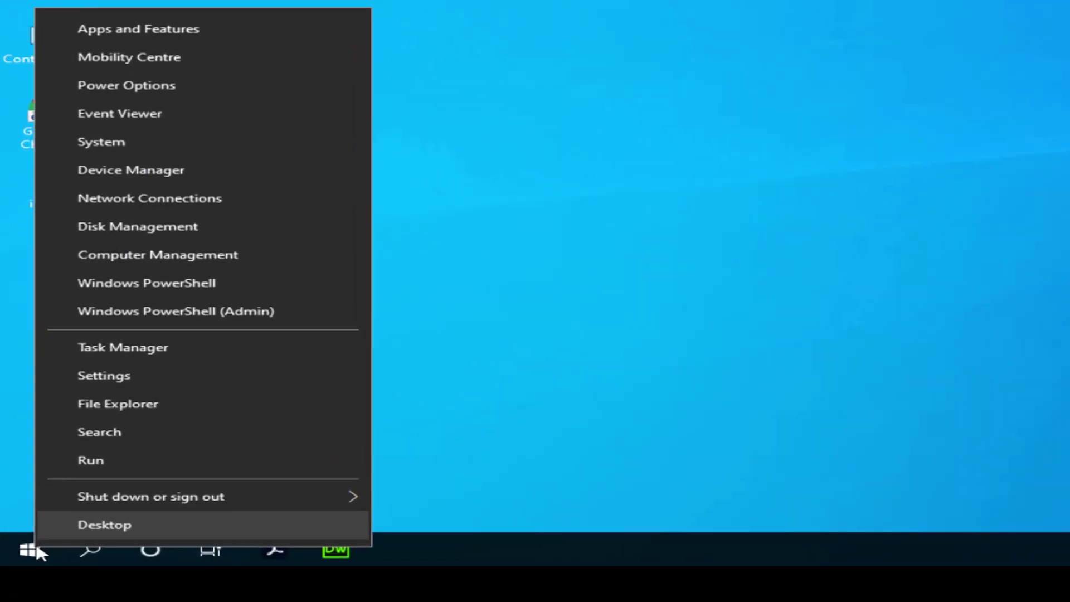
click(114, 236)
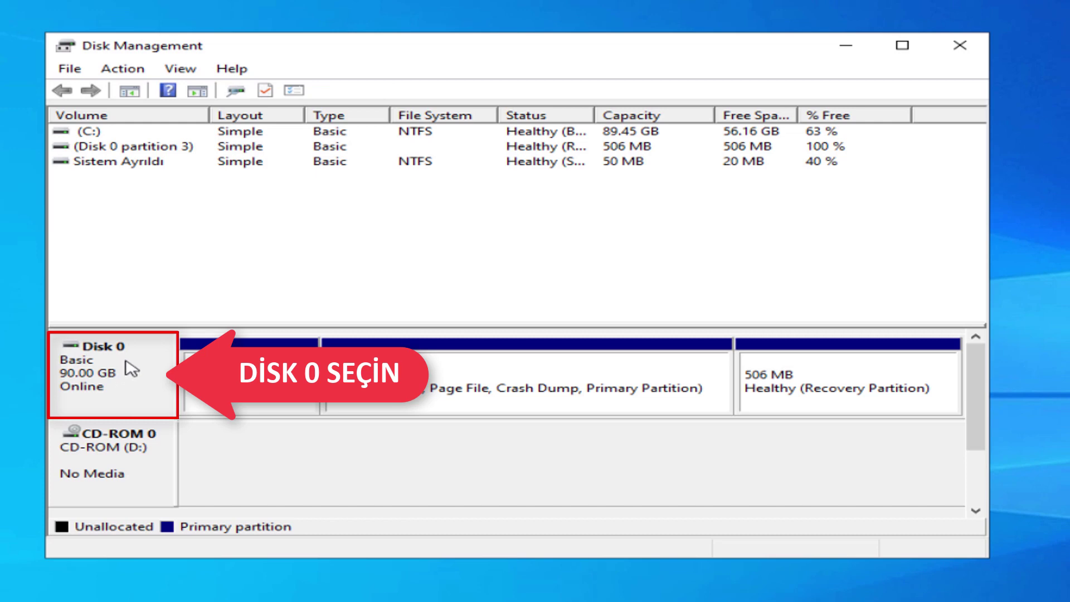
click(123, 69)
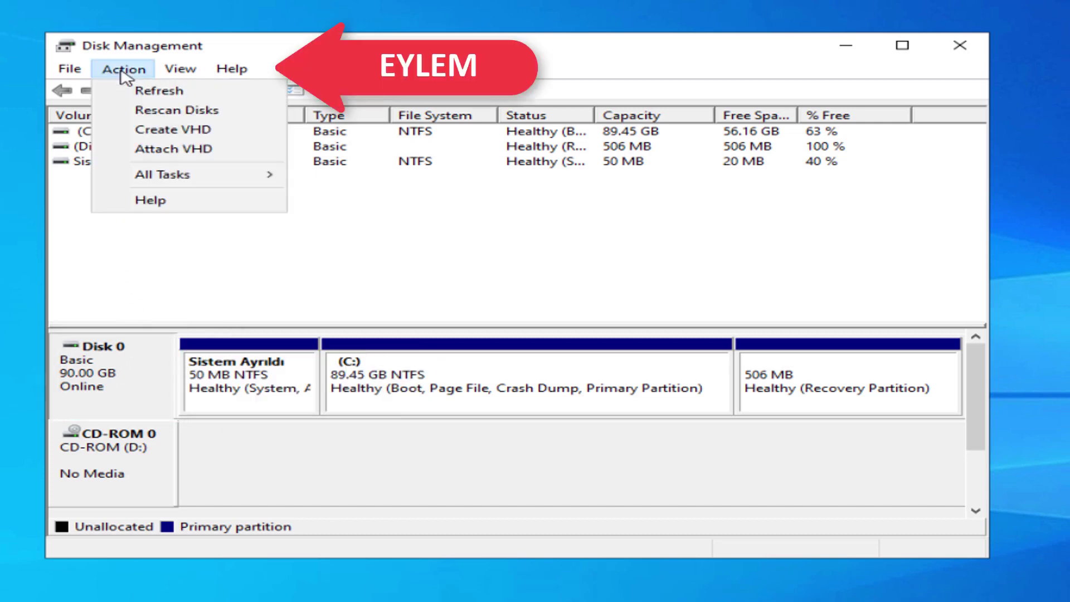
click(161, 133)
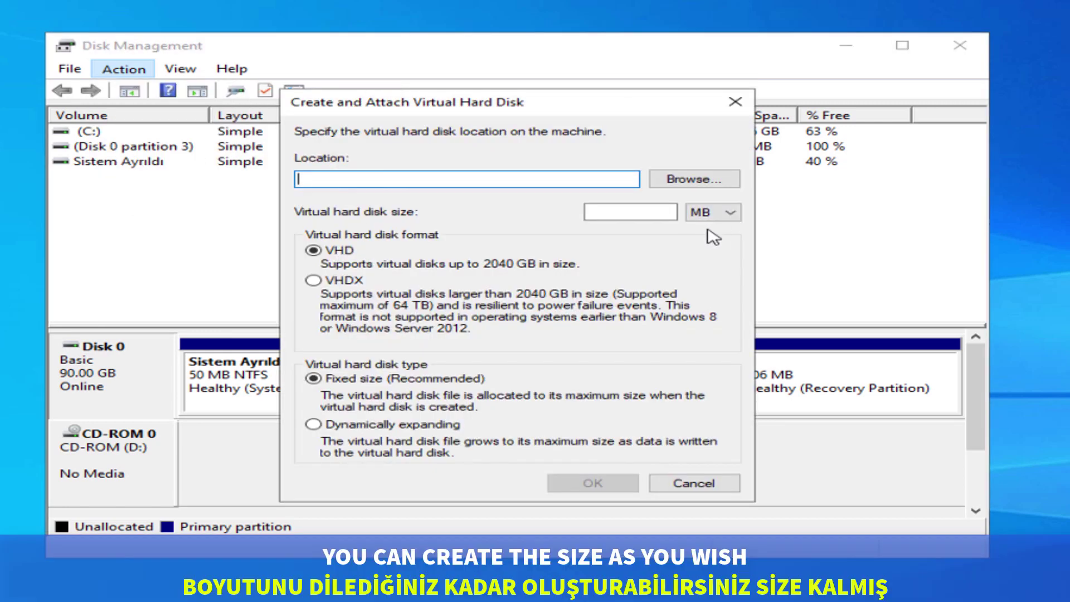
Set the virtual hard disk size to 30 GB and its type to Dynamically expanding
click(706, 213)
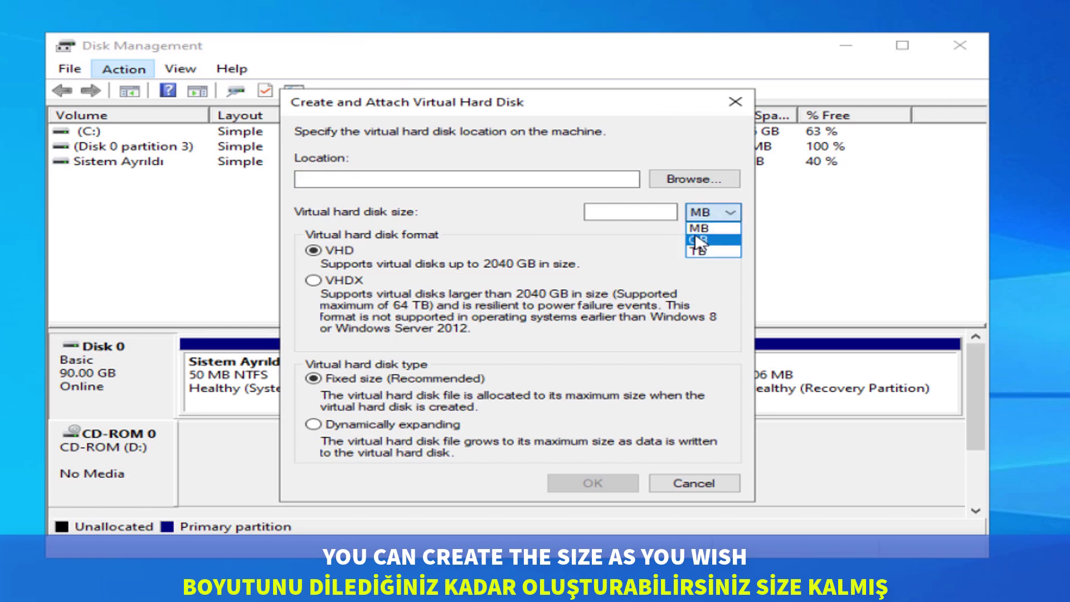
click(697, 240)
click(661, 211)
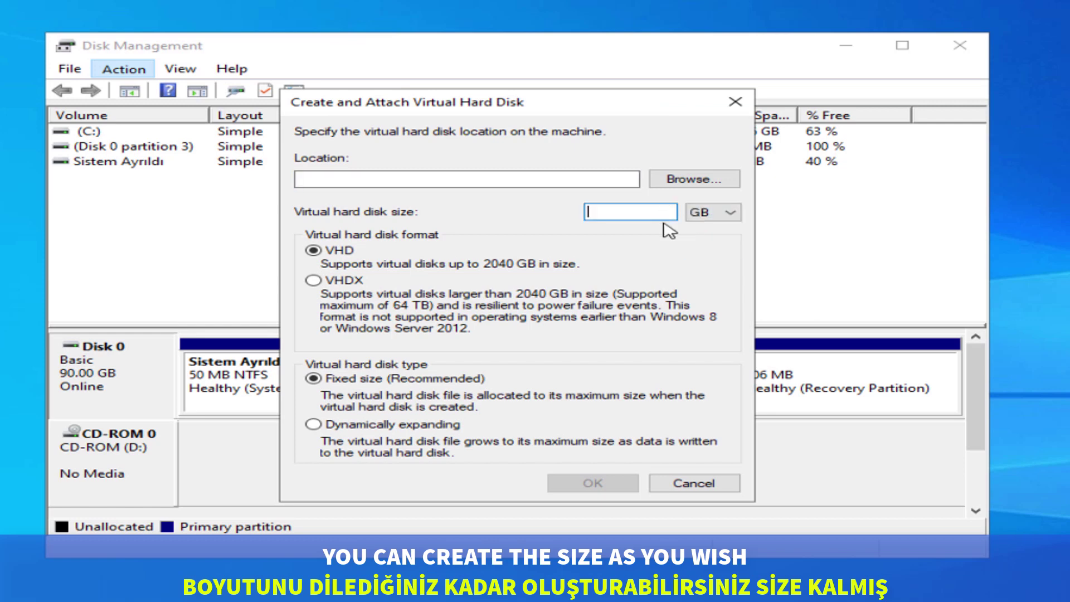
text(30)
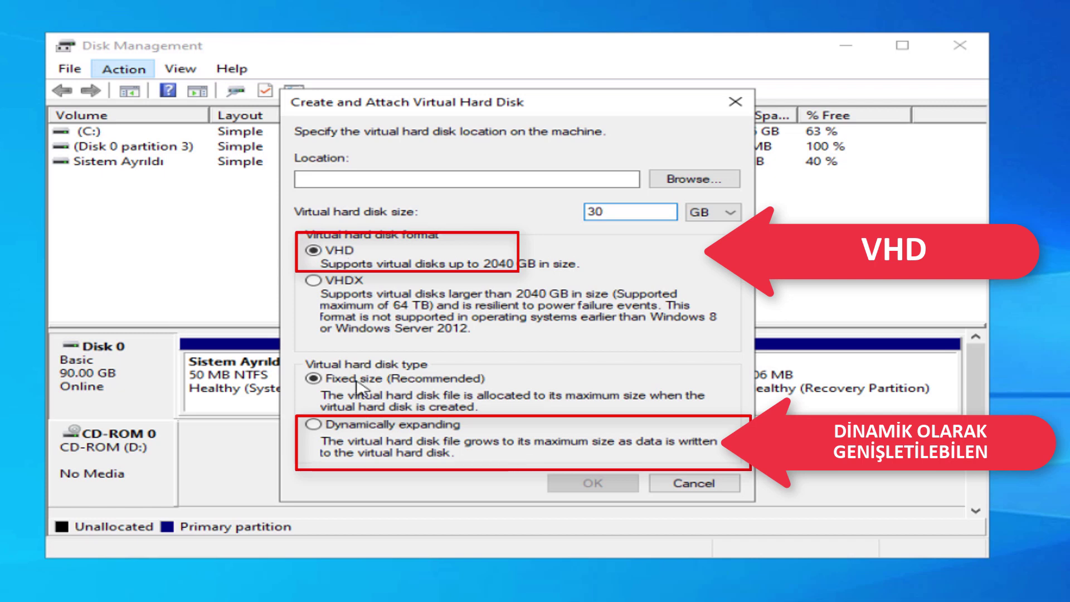
click(330, 428)
Set the virtual disk's location to Local Disk (C:) with the file name windows10X, and create the disk
click(691, 179)
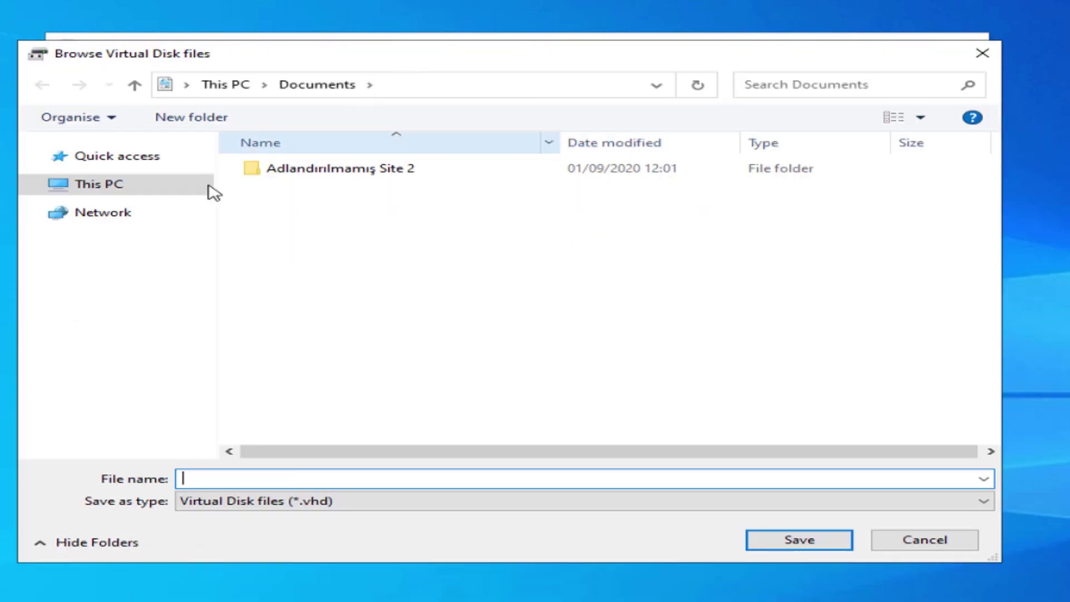
click(31, 184)
click(149, 360)
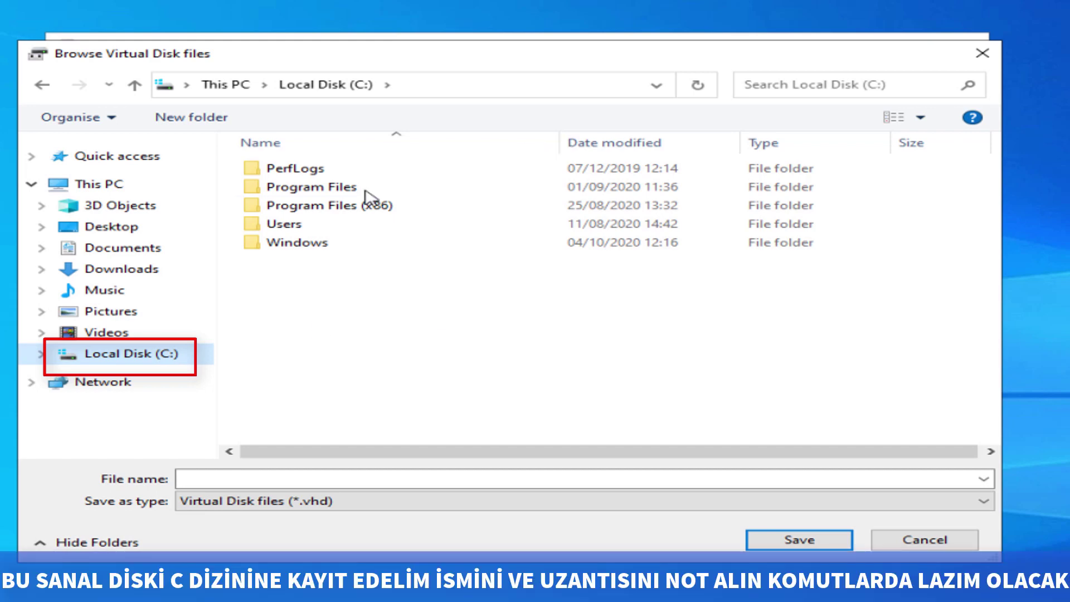
click(277, 478)
text(windows)
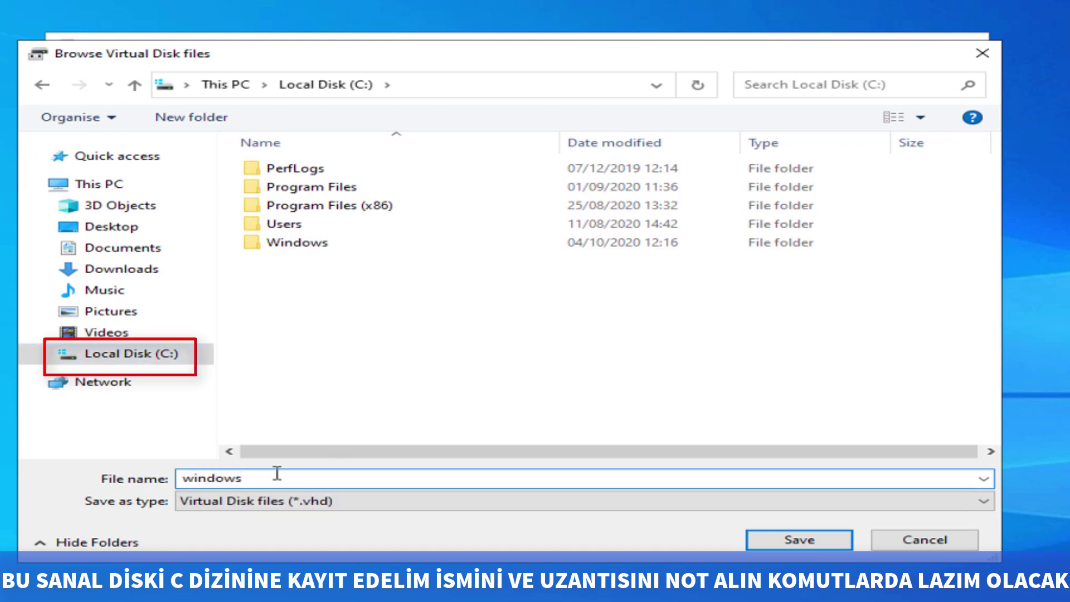
text(10X)
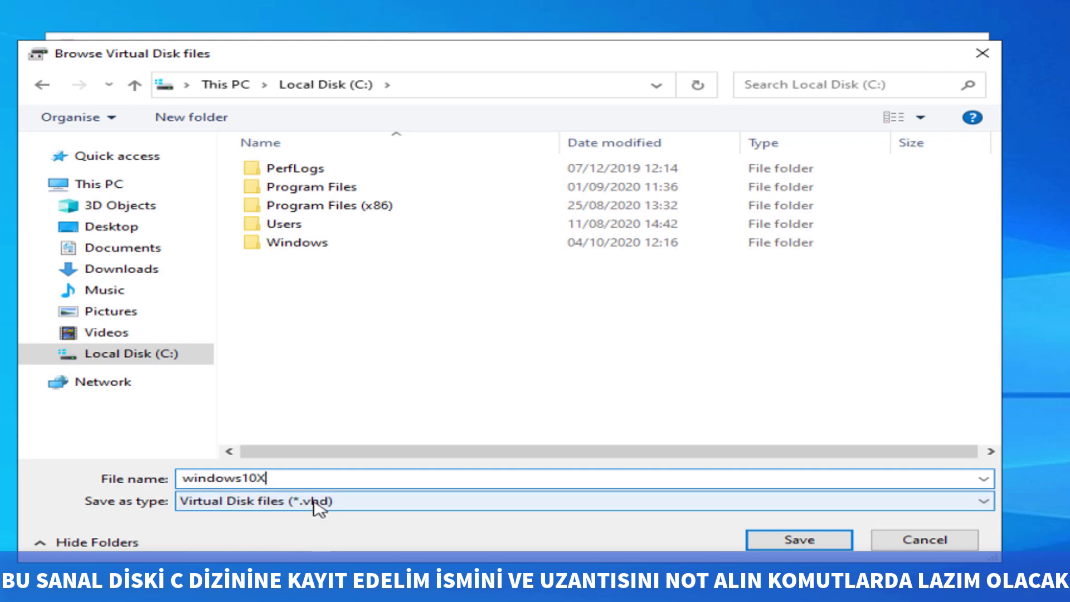
click(823, 545)
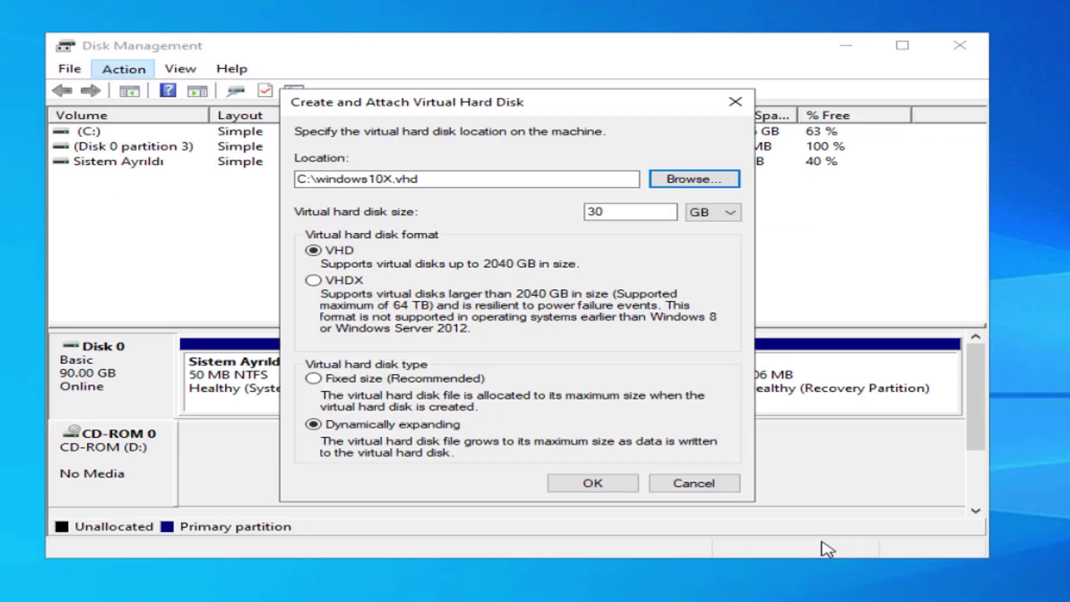
click(611, 486)
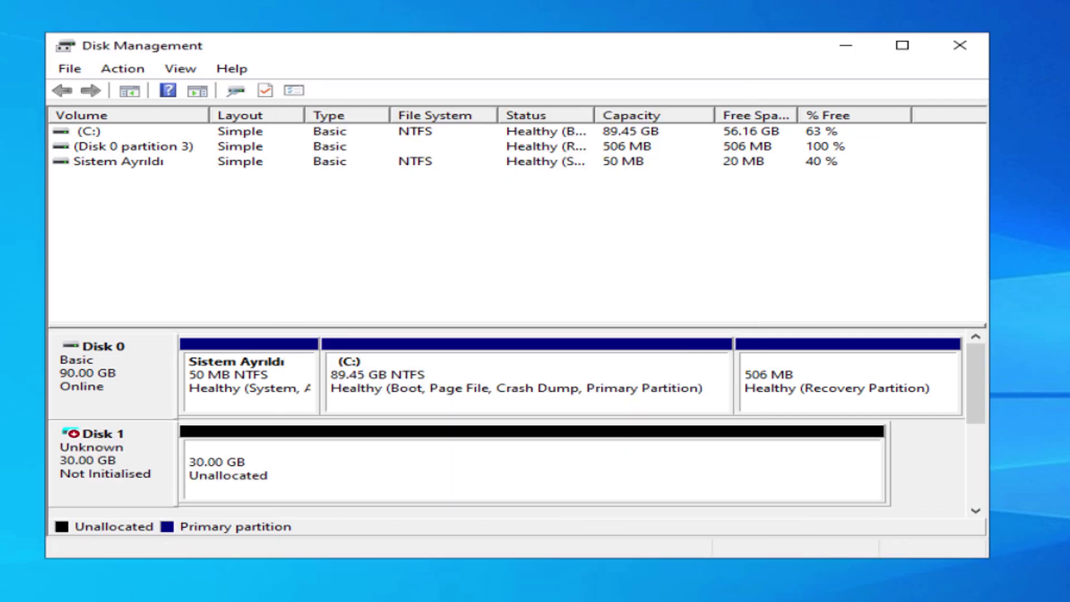
Initialise the new 30 GB Disk 1 with the MBR (Master Boot Record) partition style
right_click(101, 459)
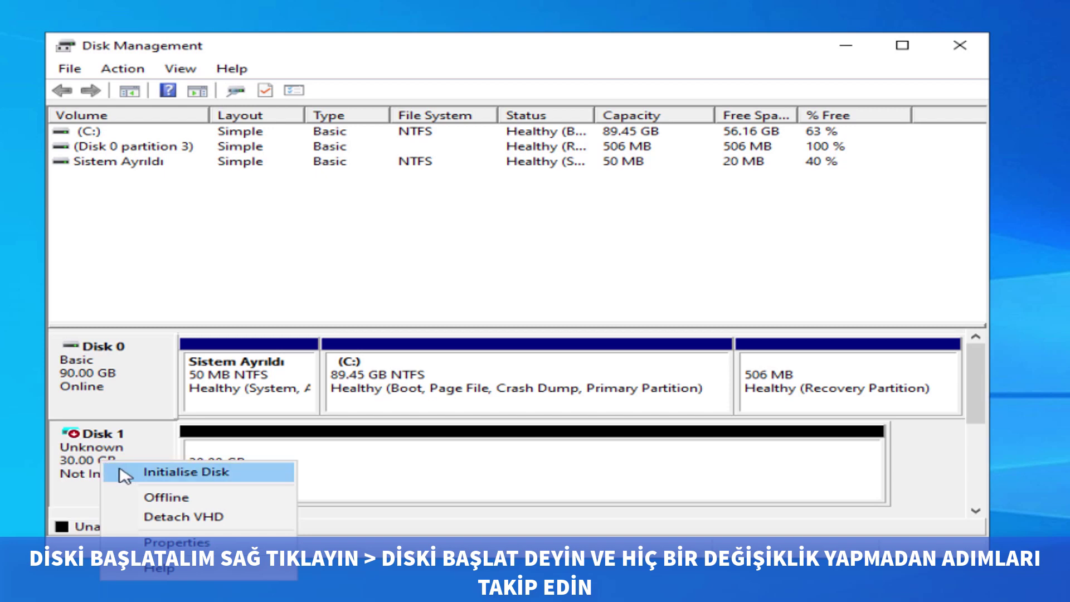
click(161, 480)
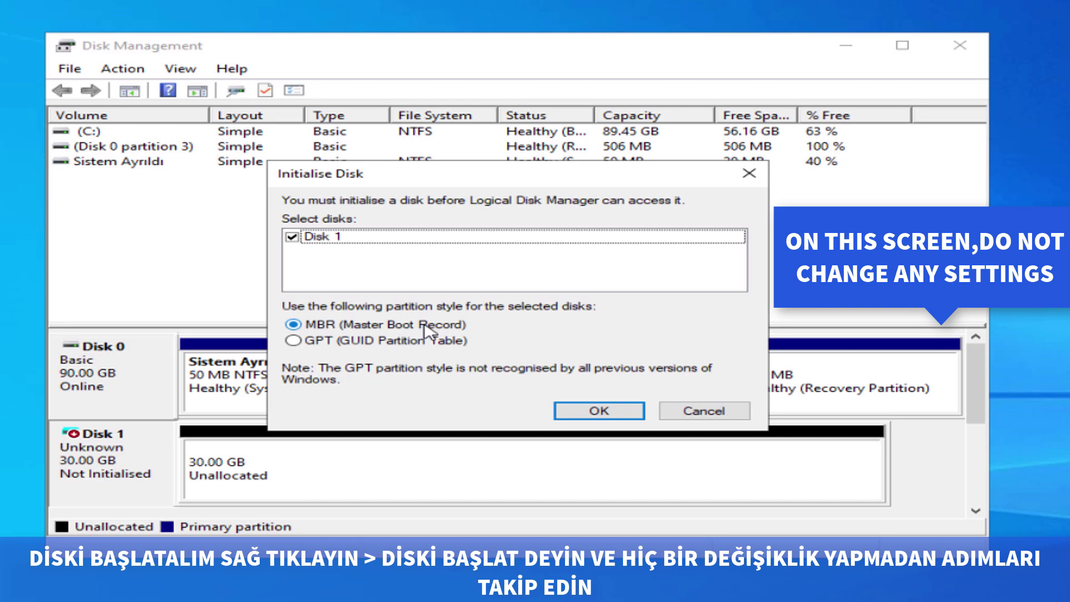
click(602, 411)
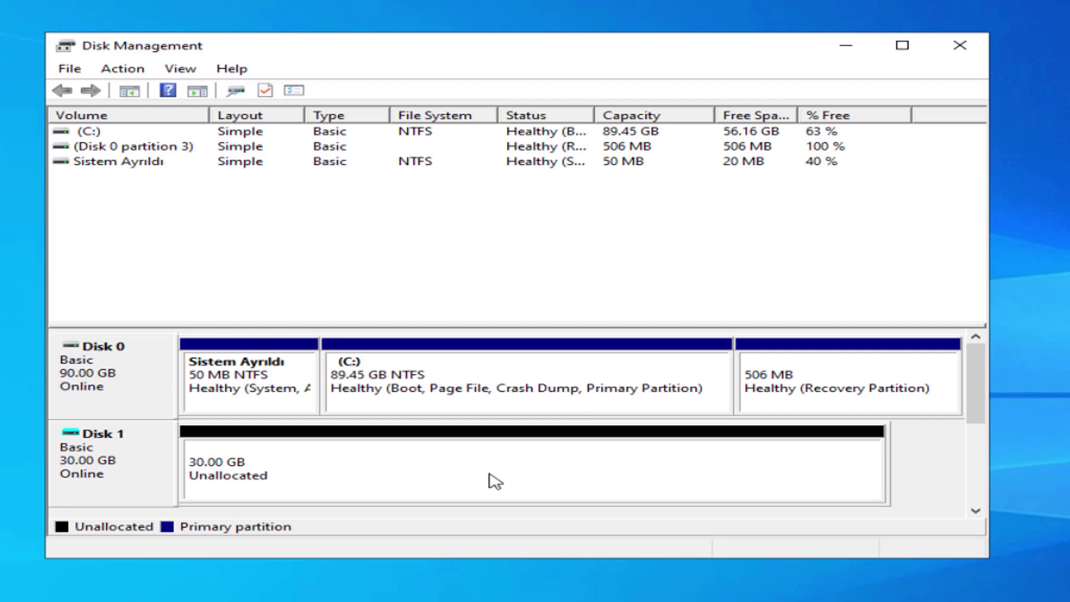
Start a new simple volume in Disk 1's unallocated space, accepting the size of 30717 MB and drive letter E
click(399, 461)
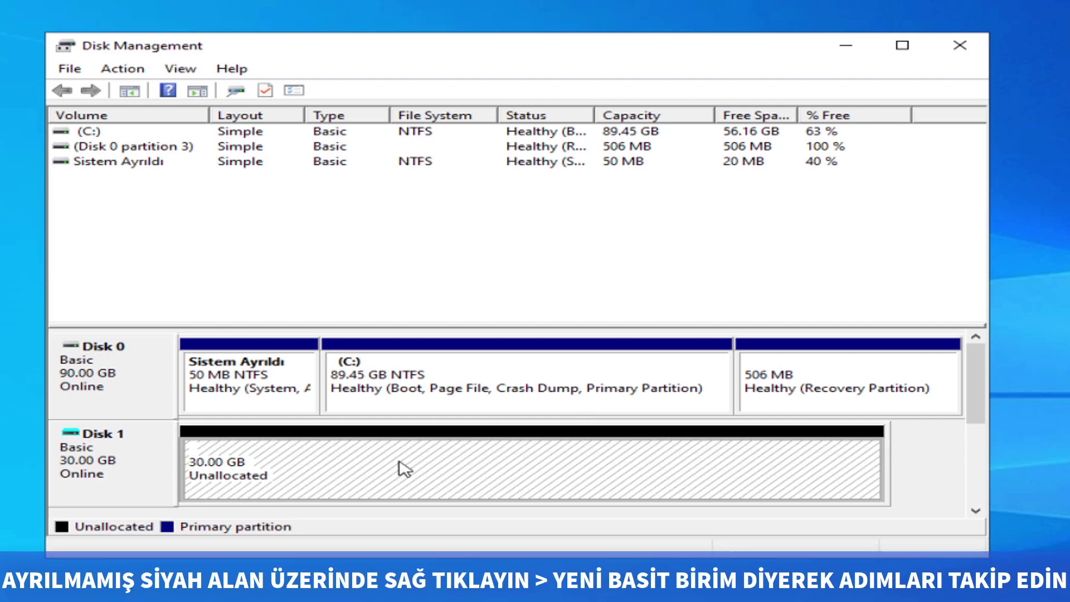
right_click(399, 462)
click(465, 475)
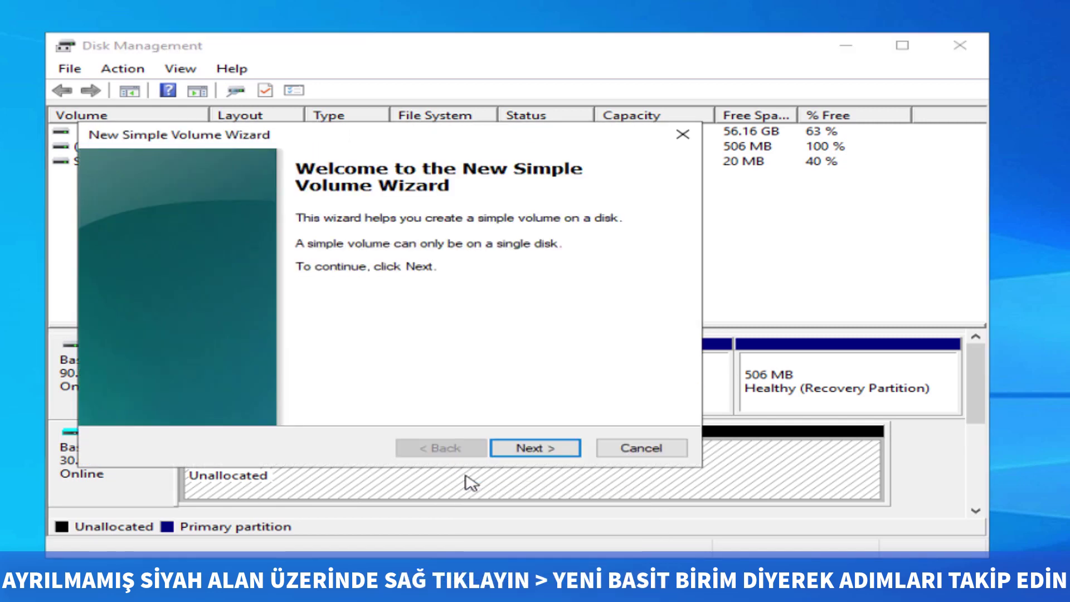
click(528, 449)
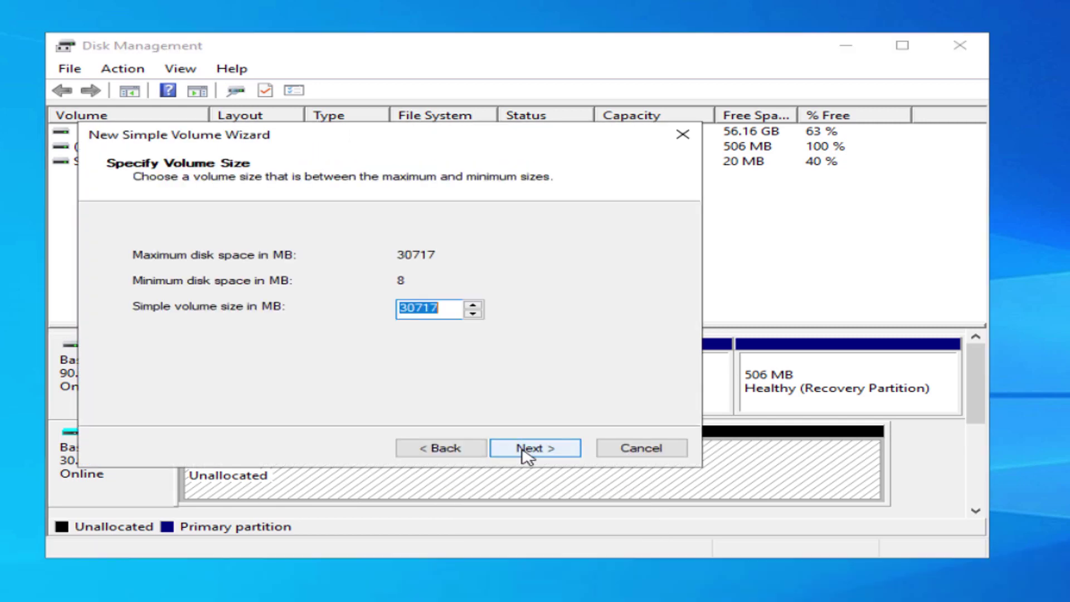
click(526, 451)
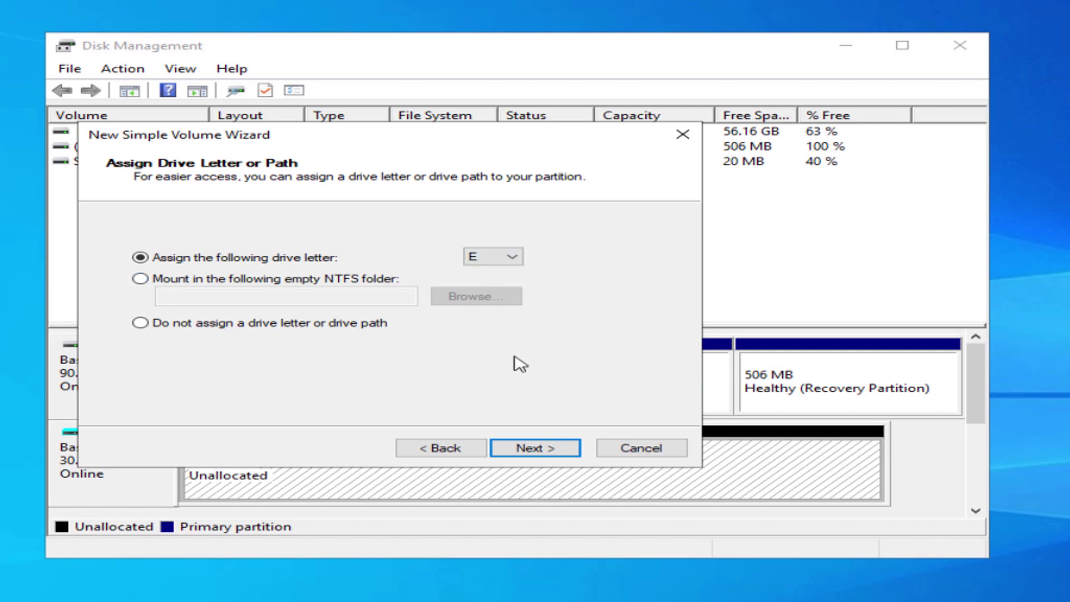
click(542, 451)
Label the new volume Format, keep the NTFS quick format, and finish creating it
click(444, 342)
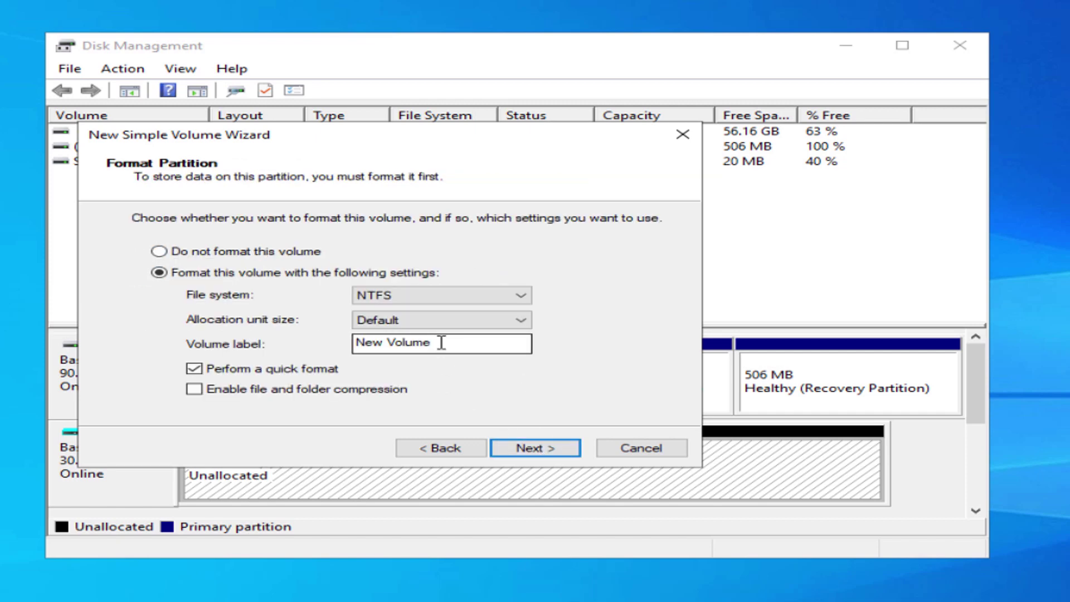
drag(444, 342, 231, 329)
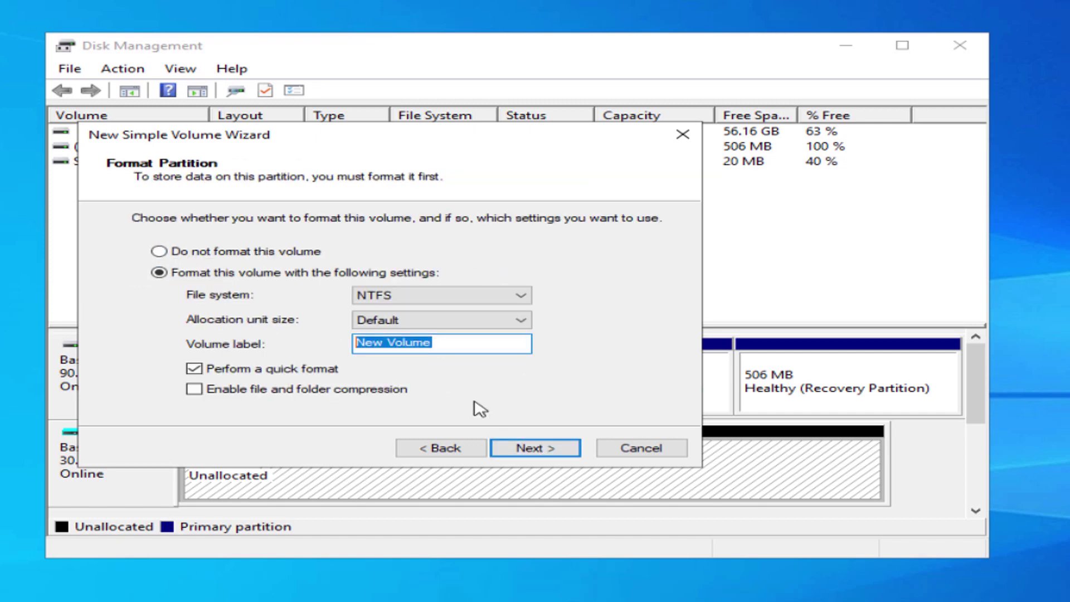
text(Format)
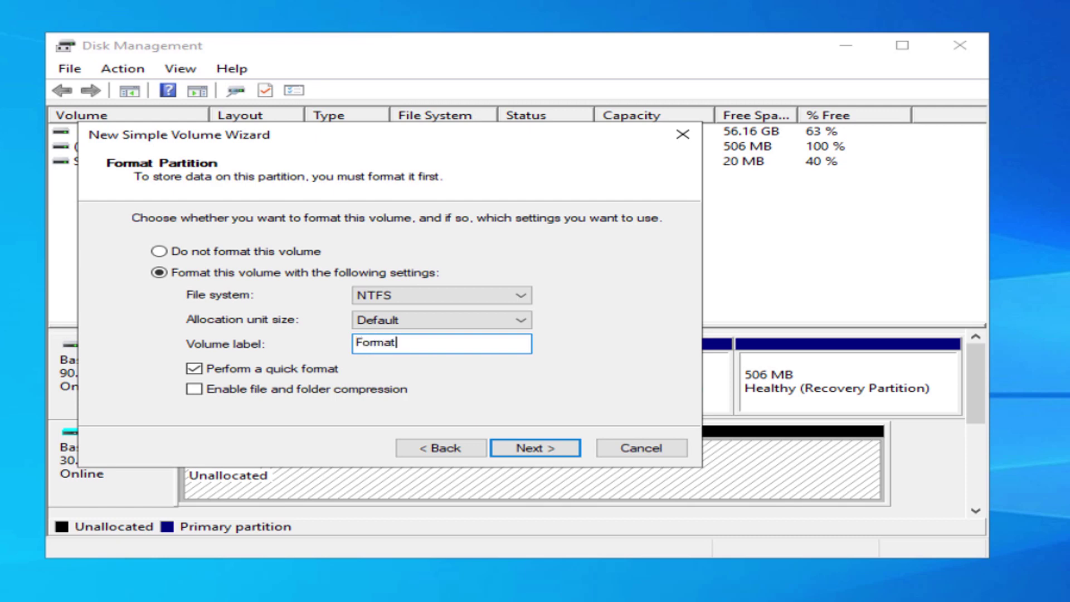
click(556, 452)
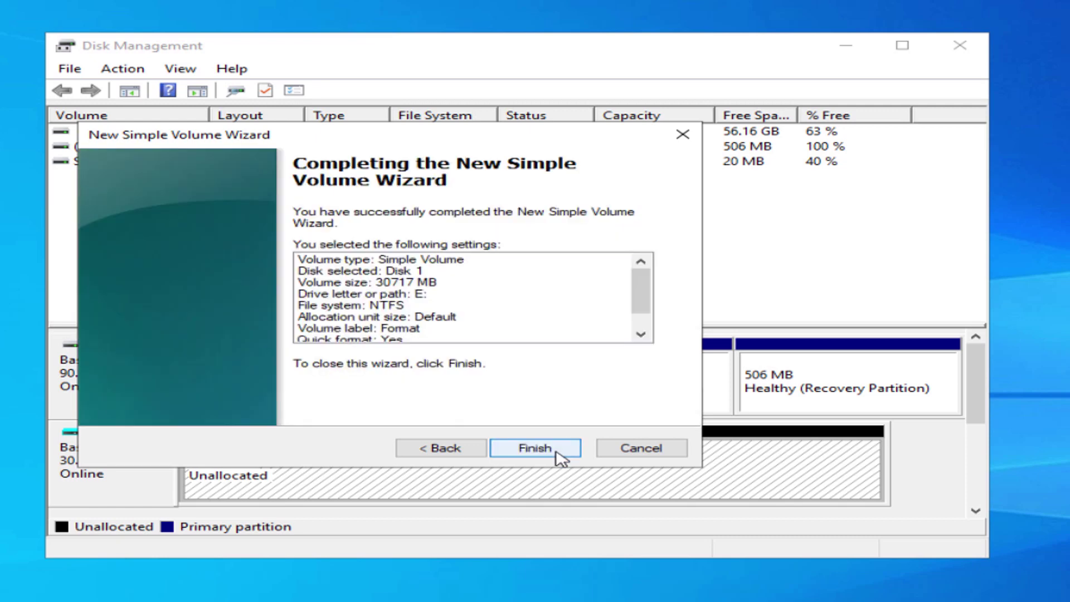
click(559, 456)
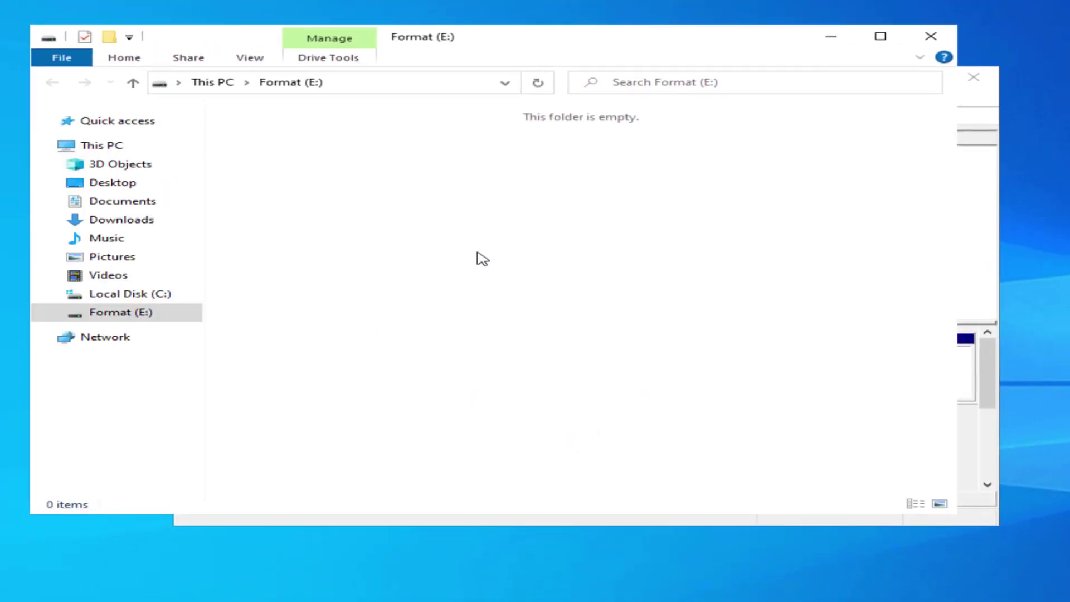
Minimise the Format (E:) window and run Command Prompt as administrator, allowing it to make changes
click(829, 37)
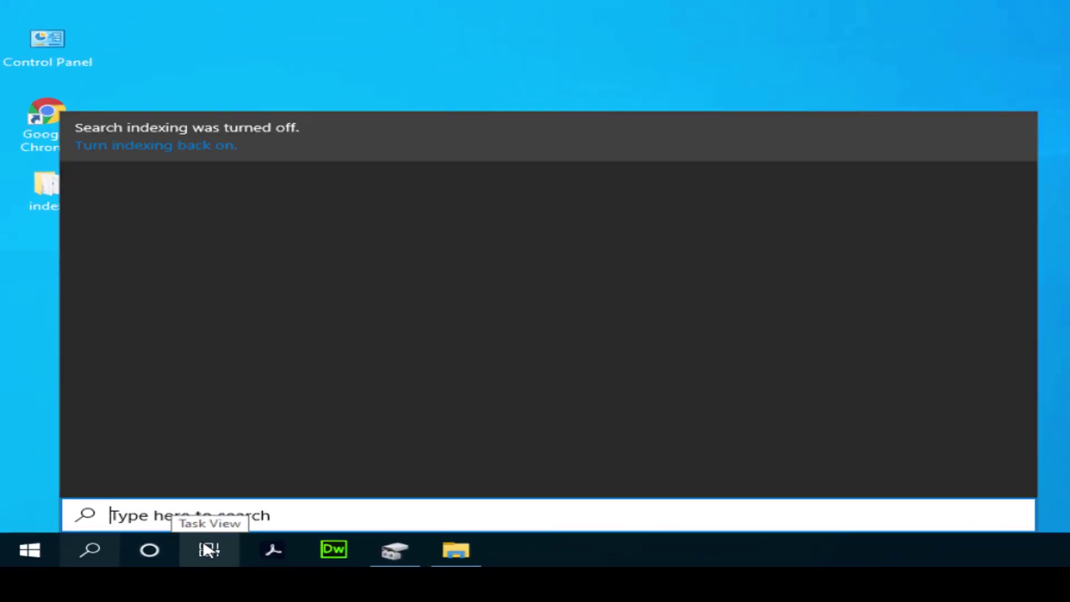
text(cmd)
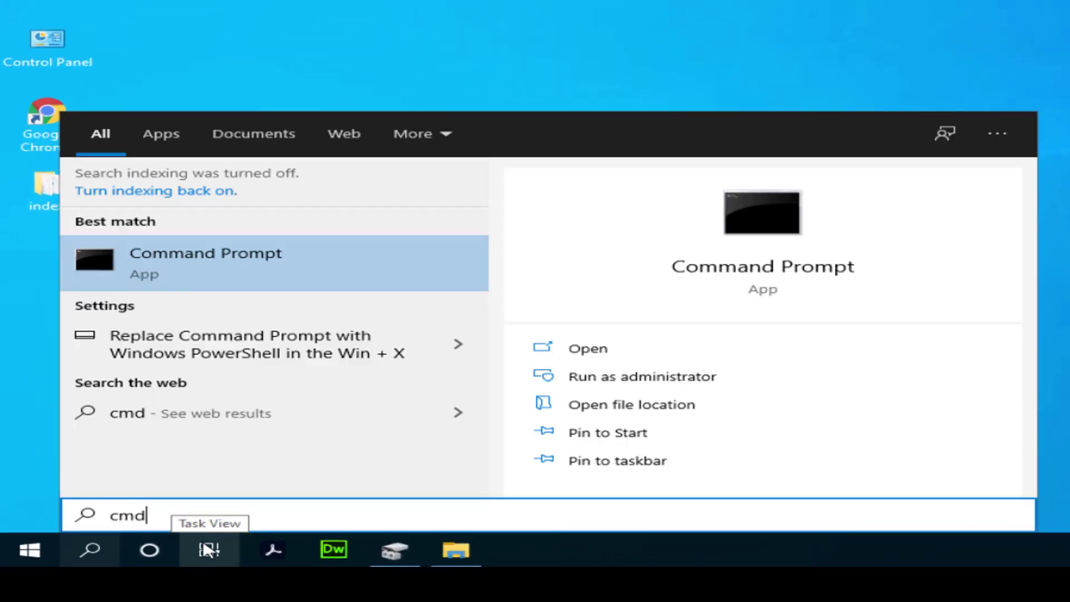
click(617, 385)
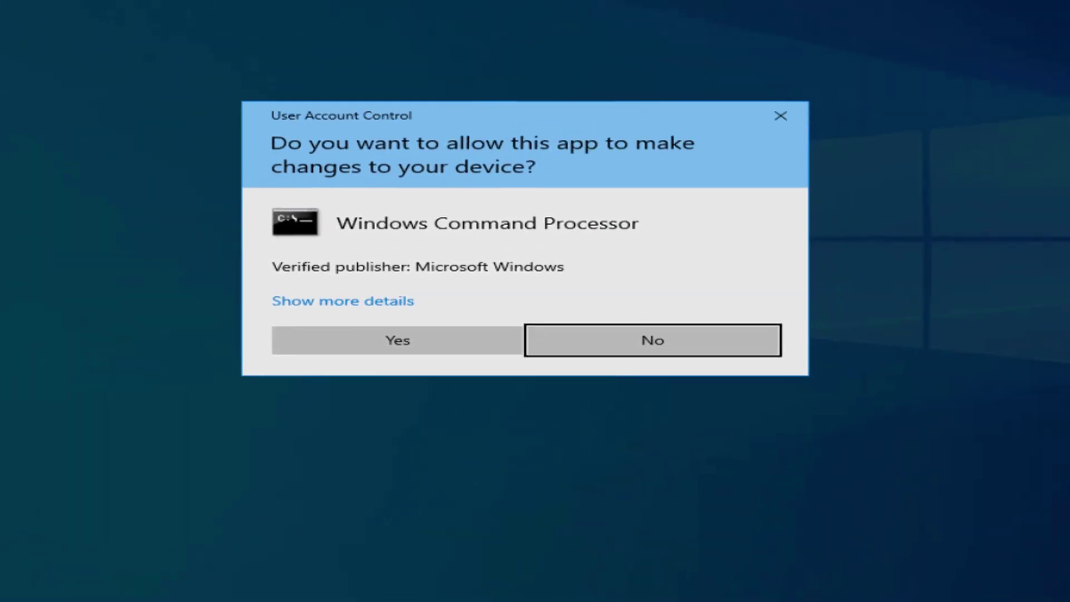
click(333, 394)
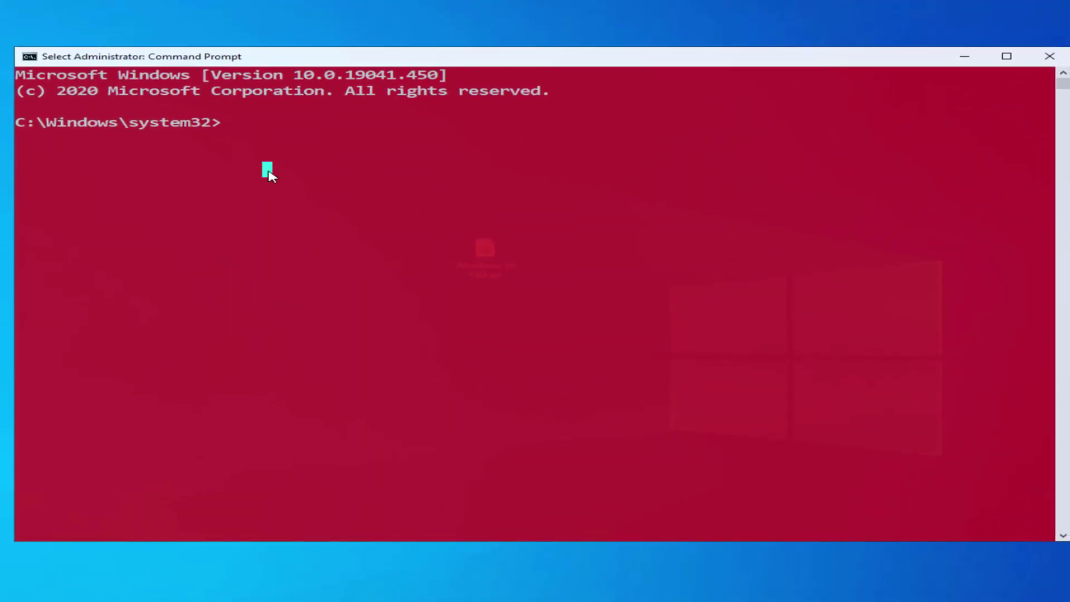
Enter the beginning of the command "dism /Apply-image /imagefile:" without running it, and minimise the Command Prompt window
text(dism)
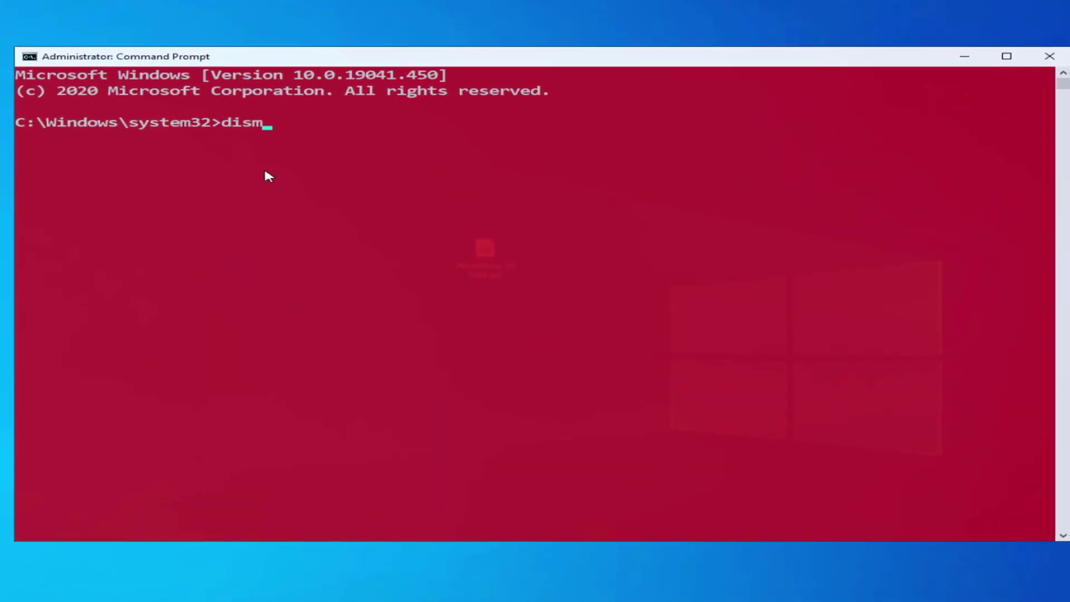
text( /P)
key(BackSpace)
text(Apply-image)
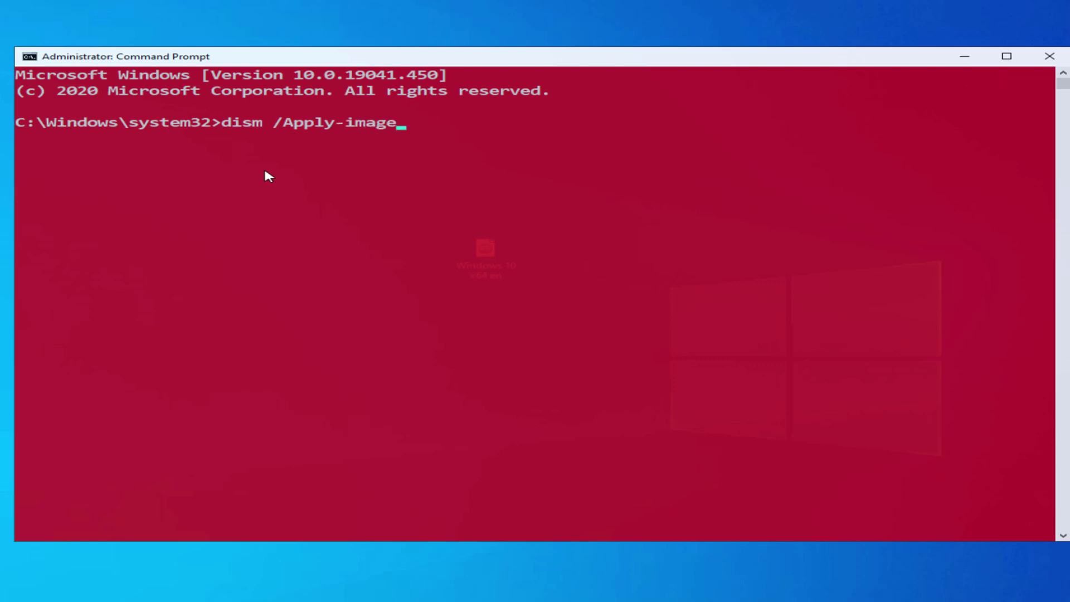
text( /imagefile)
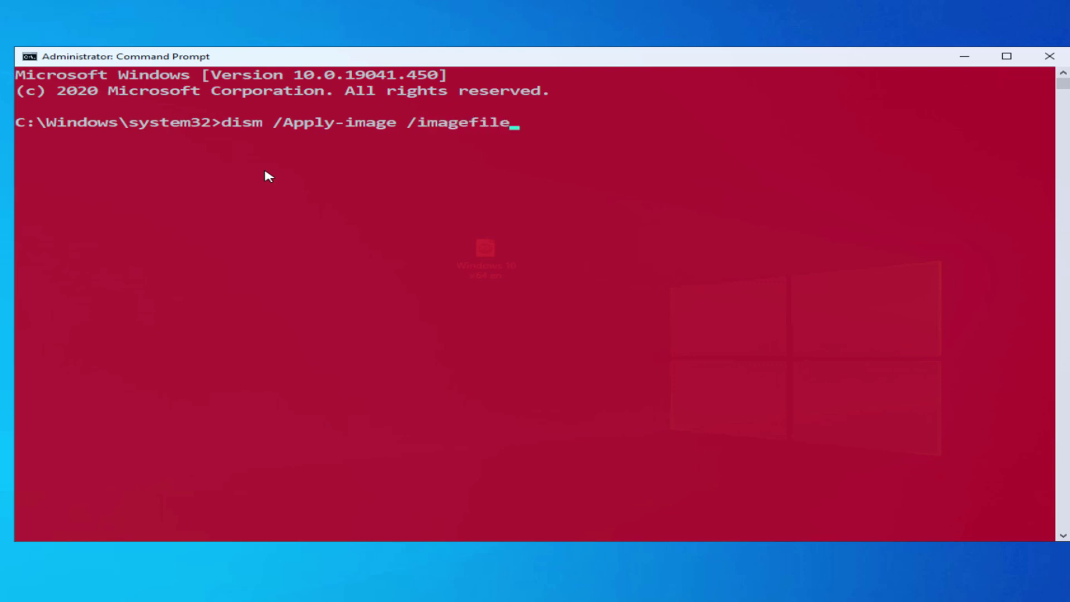
text(:)
click(432, 262)
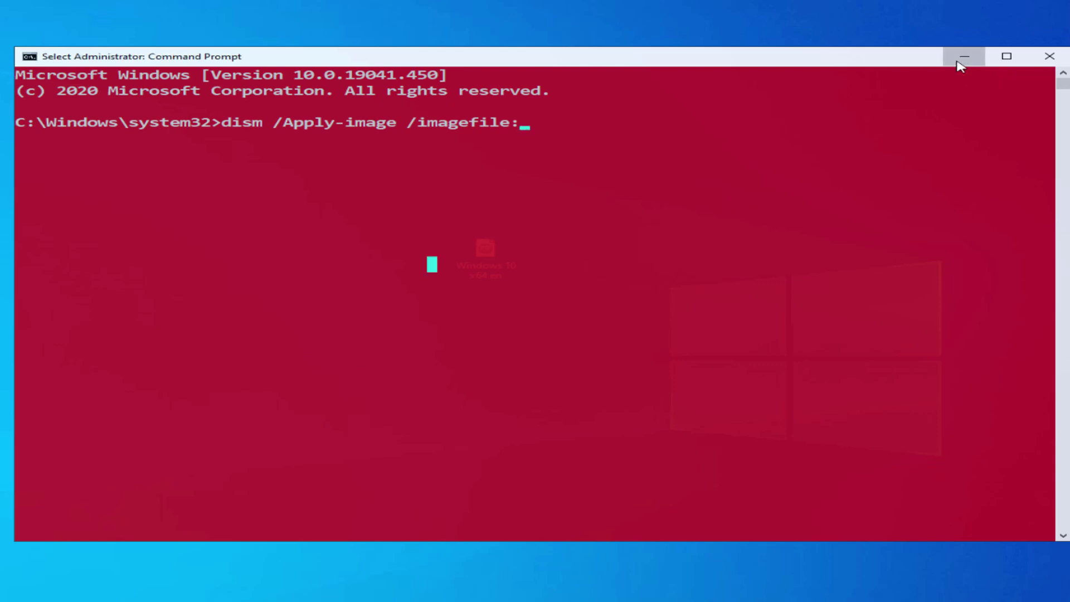
click(964, 57)
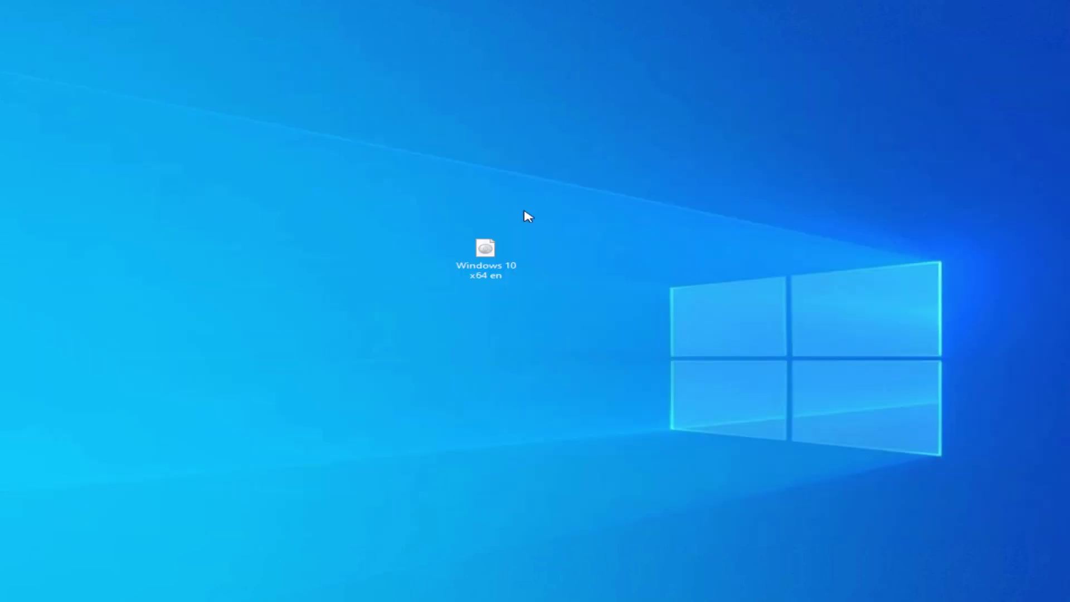
Mount the Windows 10 x64 en disc image from the desktop by opening it with Windows Explorer
right_click(484, 257)
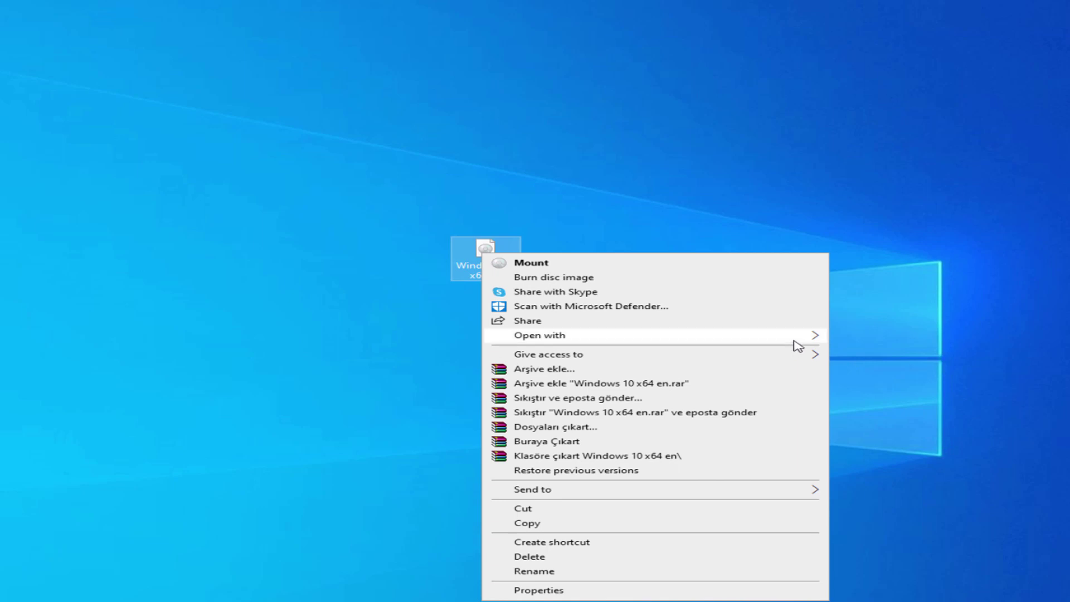
mouse_move(795, 340)
click(857, 337)
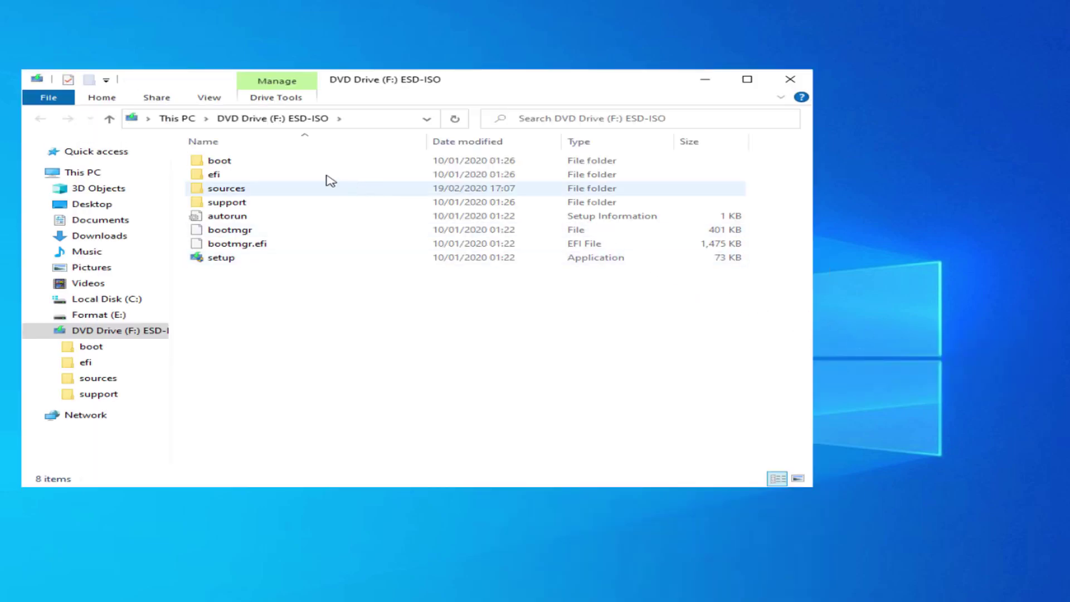
Open the sources folder on the mounted DVD drive (F:) and select install.esd
mouse_move(229, 189)
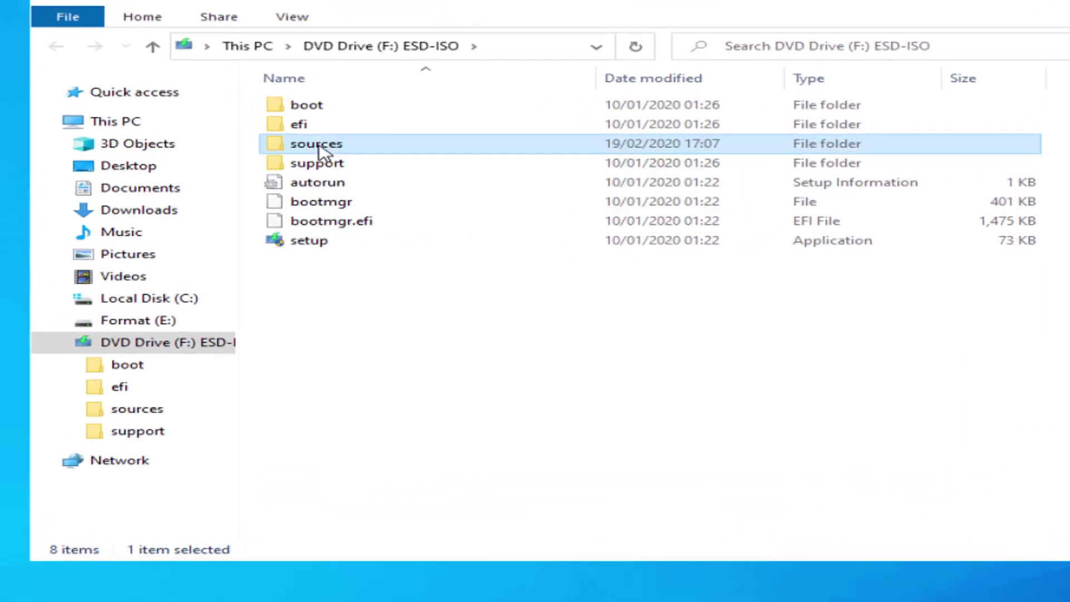
double_click(320, 151)
click(347, 355)
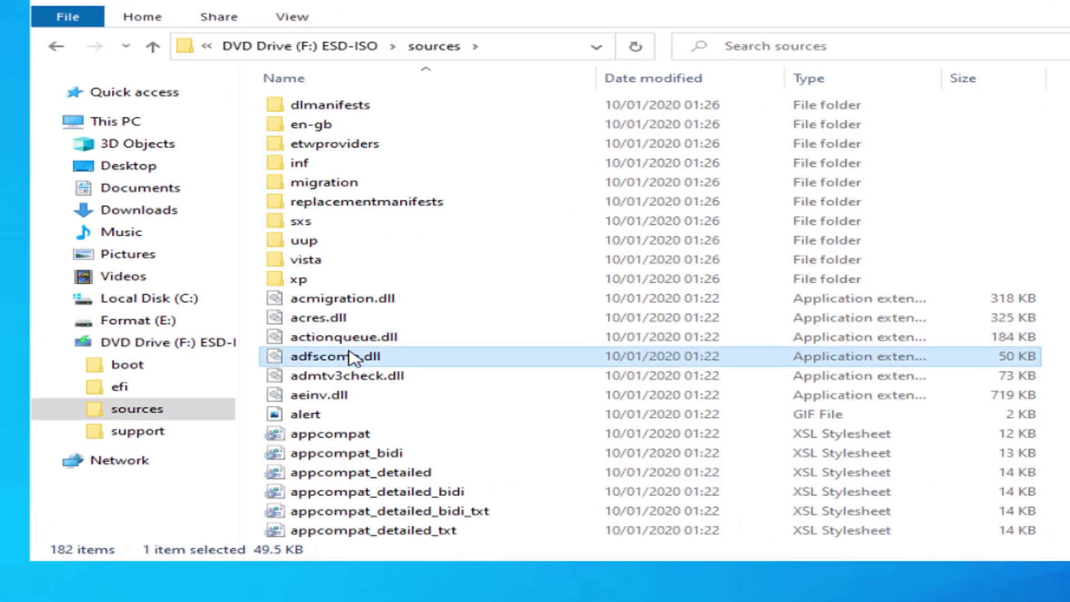
text(in)
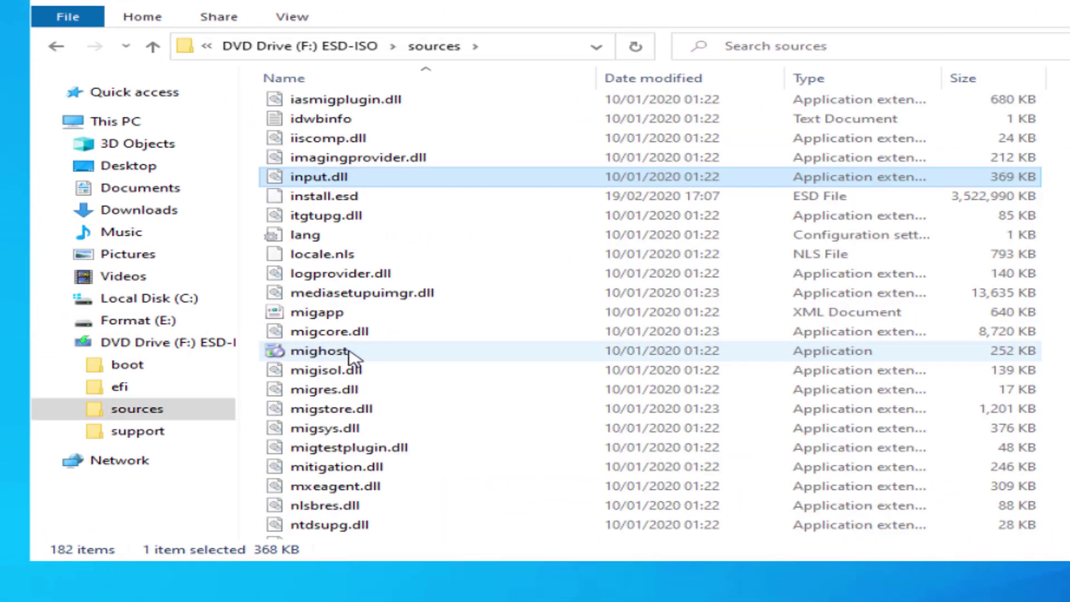
click(338, 198)
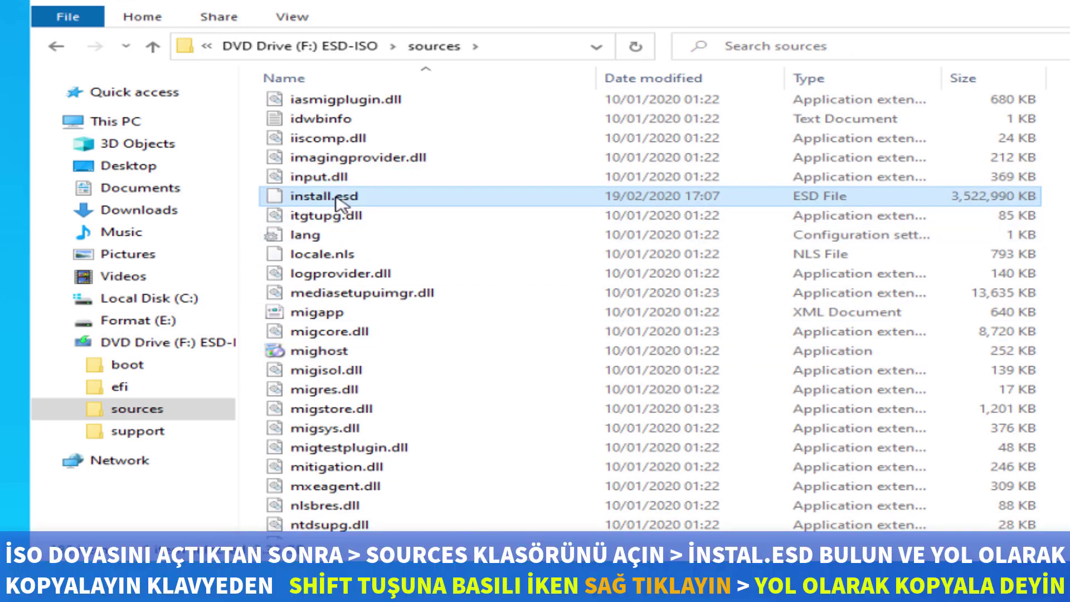
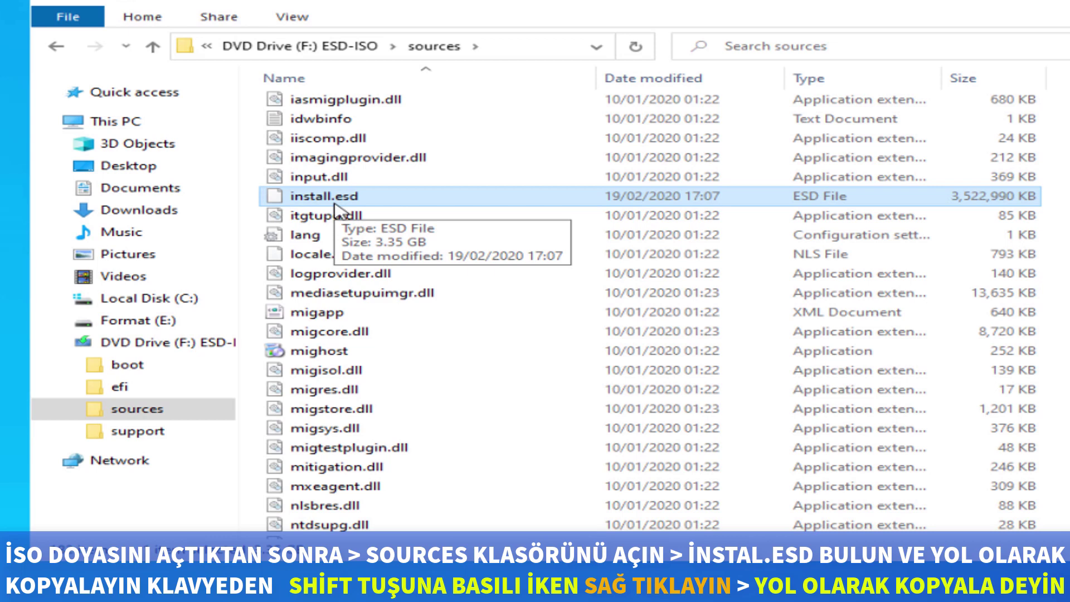
Copy the full path of install.esd to the clipboard
shift+right_click(319, 202)
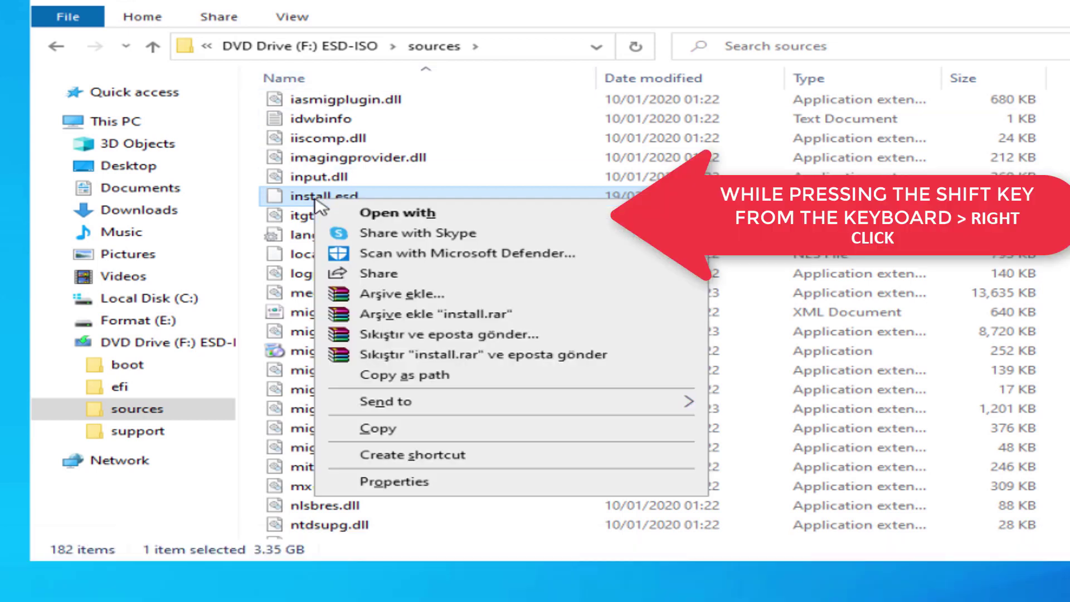
click(437, 377)
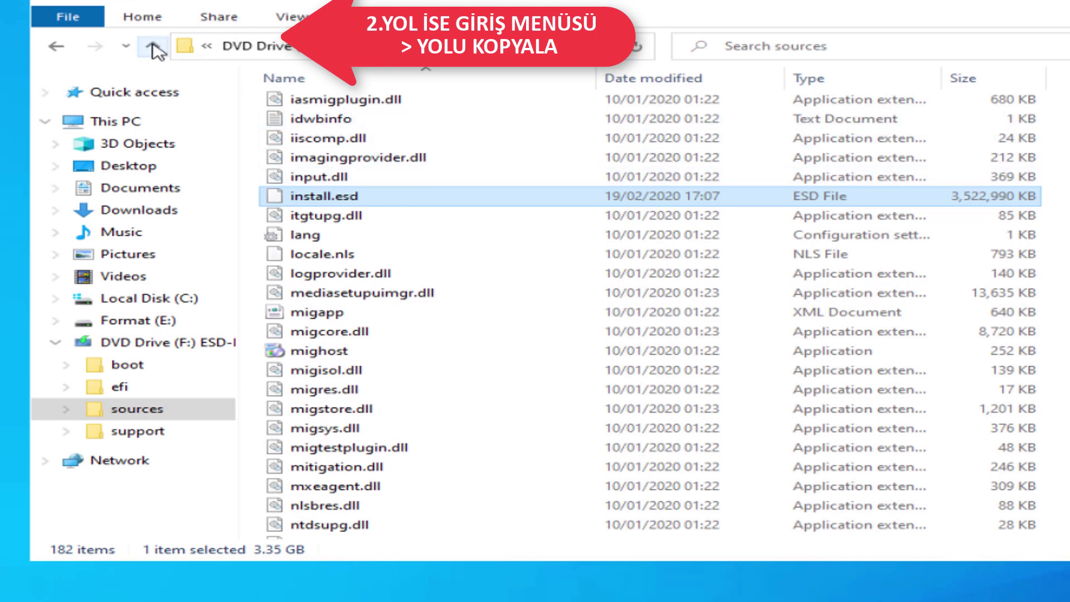
click(149, 23)
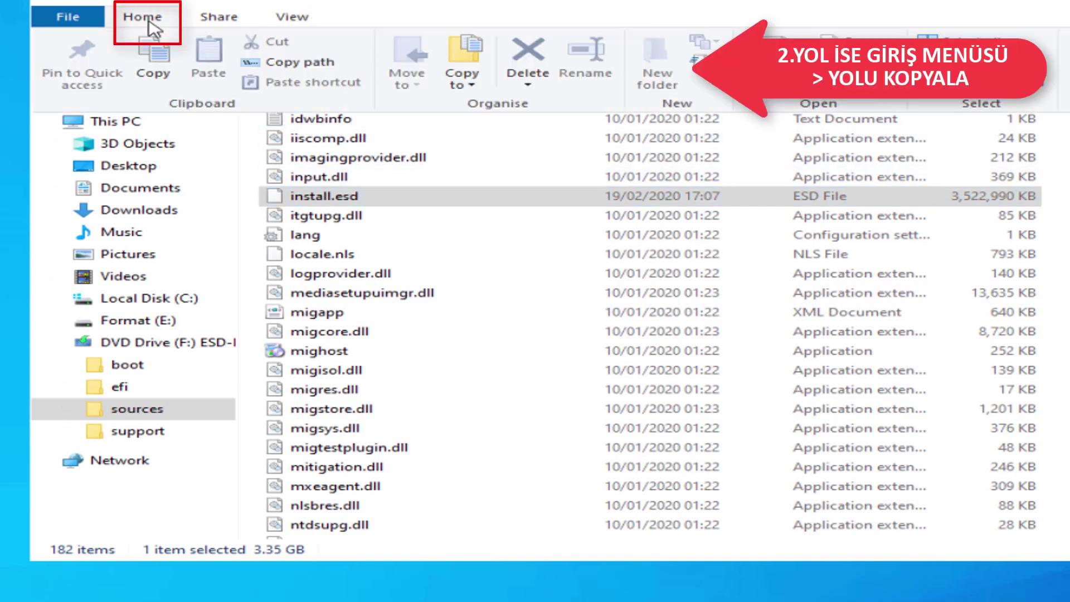
click(294, 63)
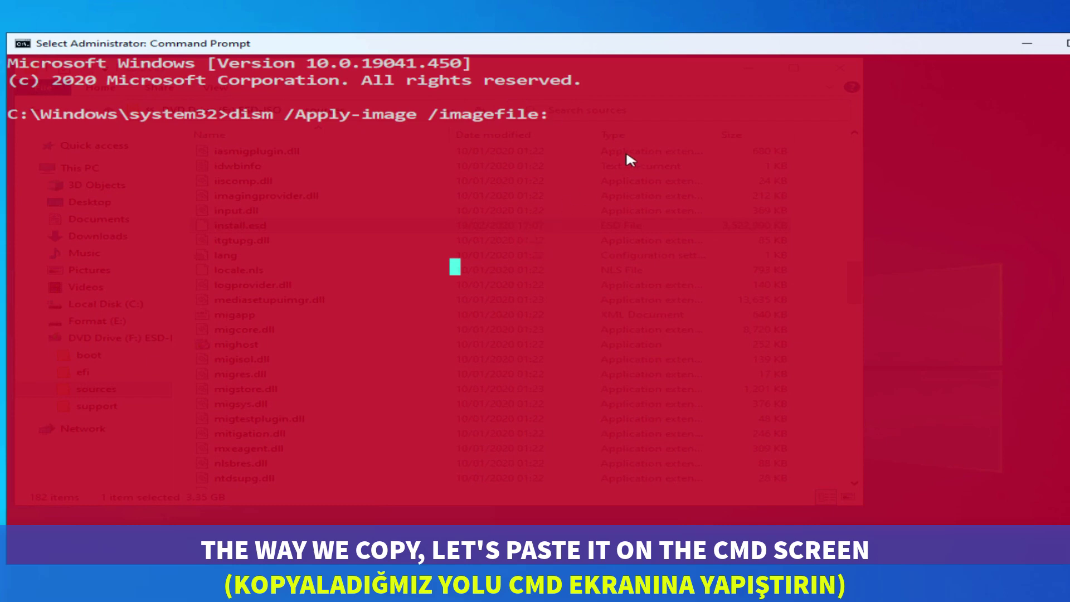
In Command Prompt, paste the install.esd path after /imagefile: and append "/index:6 /Applydir:" to the dism command
right_click(582, 148)
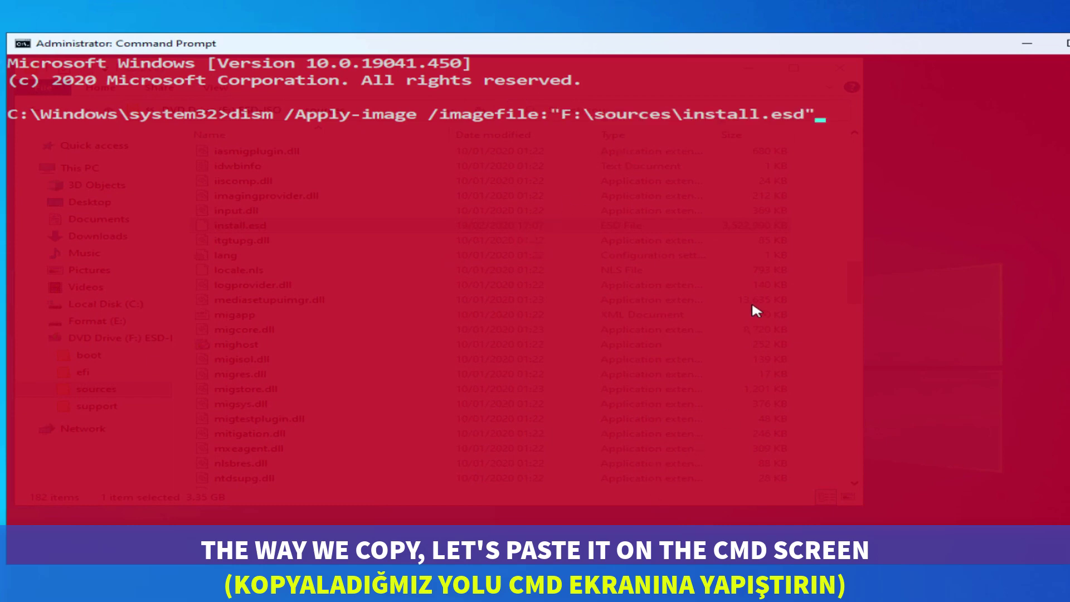
click(840, 234)
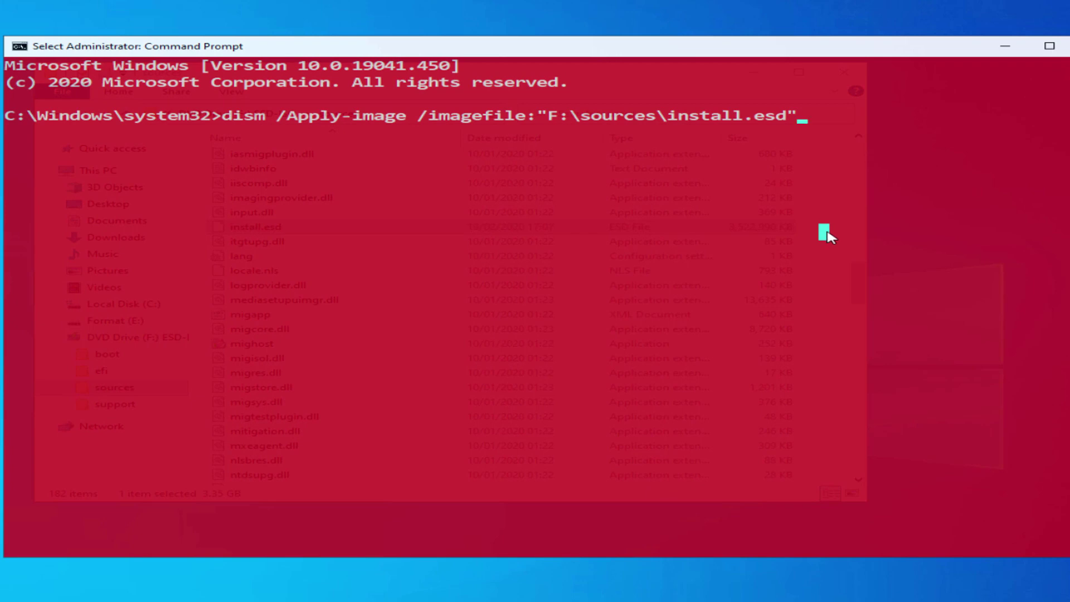
text(/index:6)
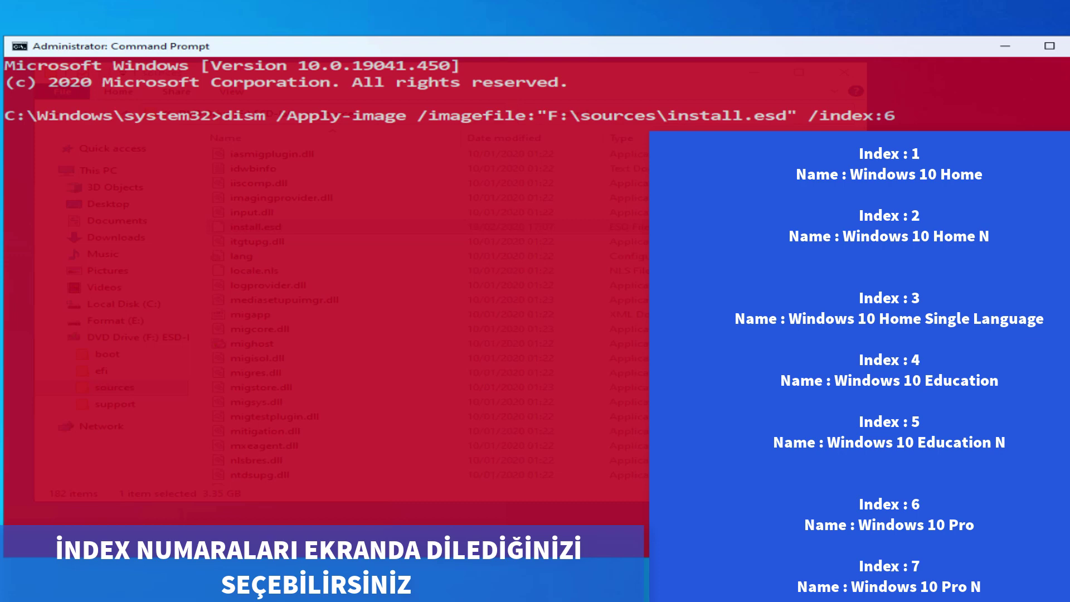
click(831, 233)
key(Escape)
text(/)
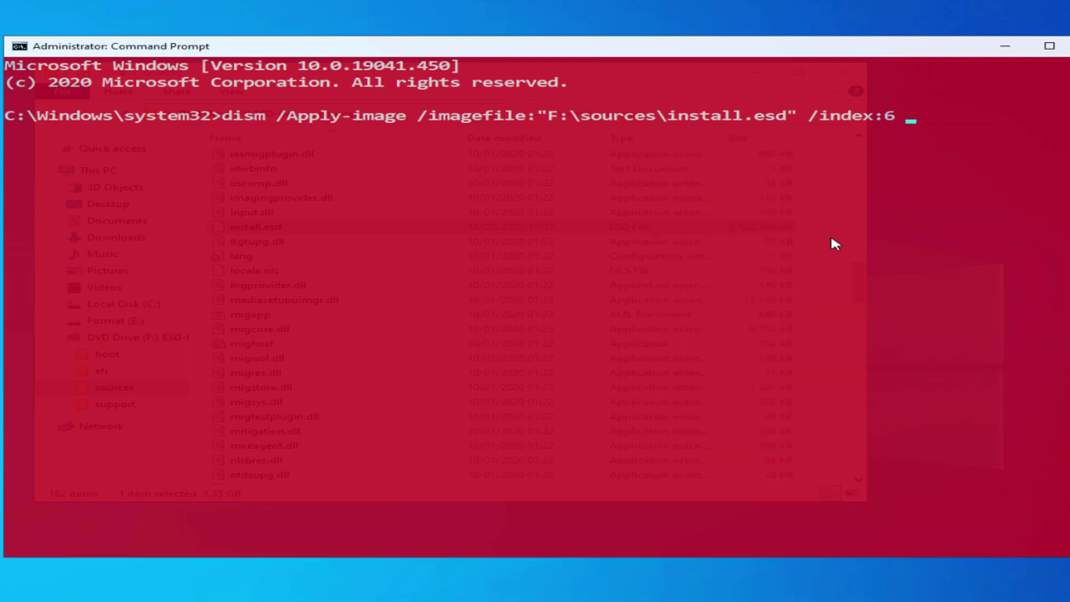
text(Applydir:)
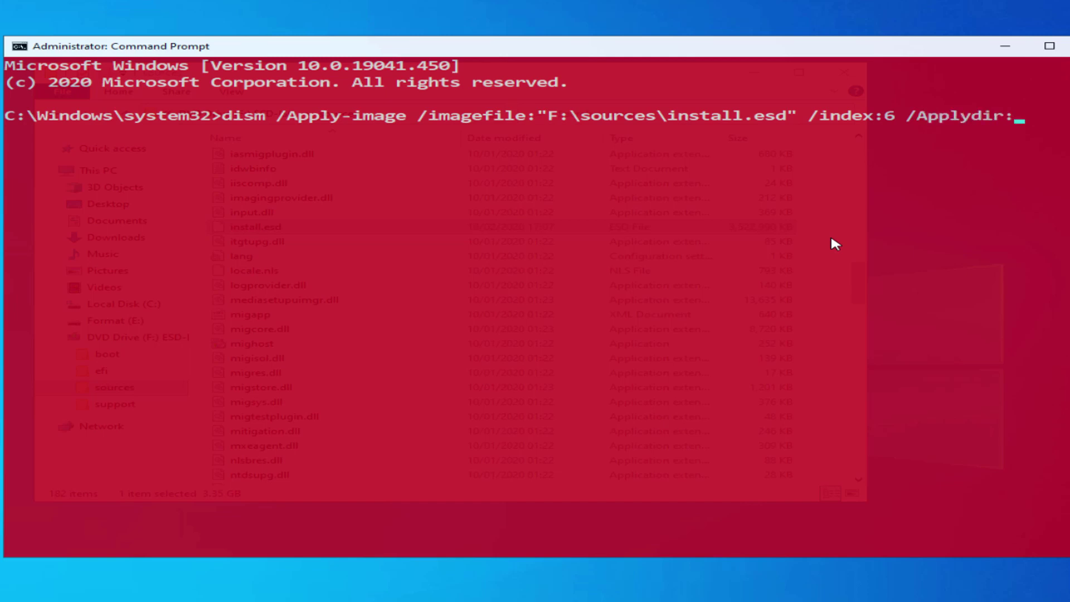
Check the virtual disk's drive letter in Disk Management, minimise it, and complete the dism command with "e:\" as the target
click(987, 231)
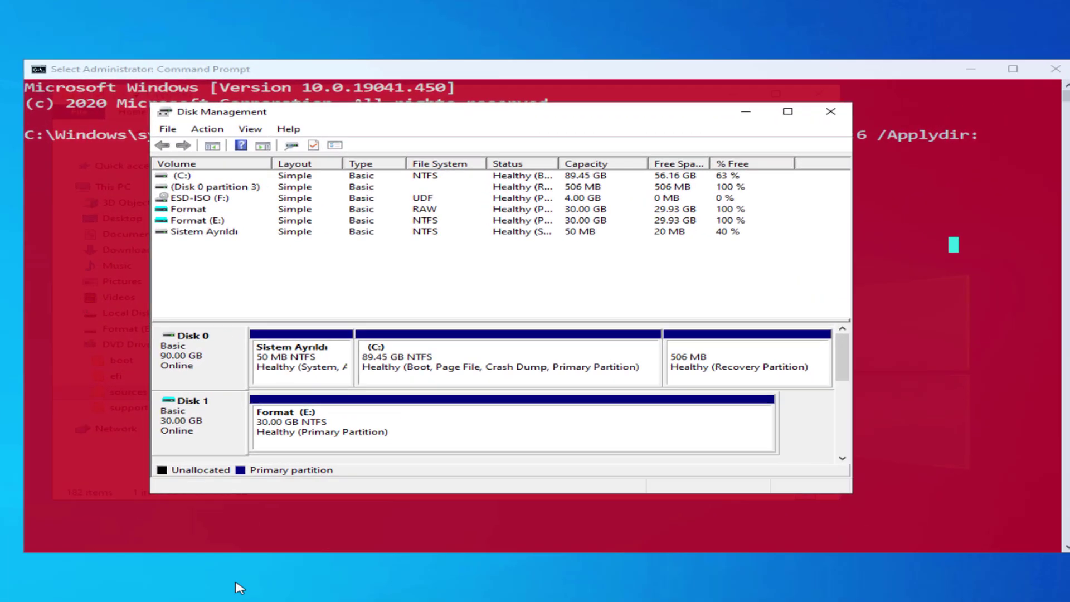
click(380, 356)
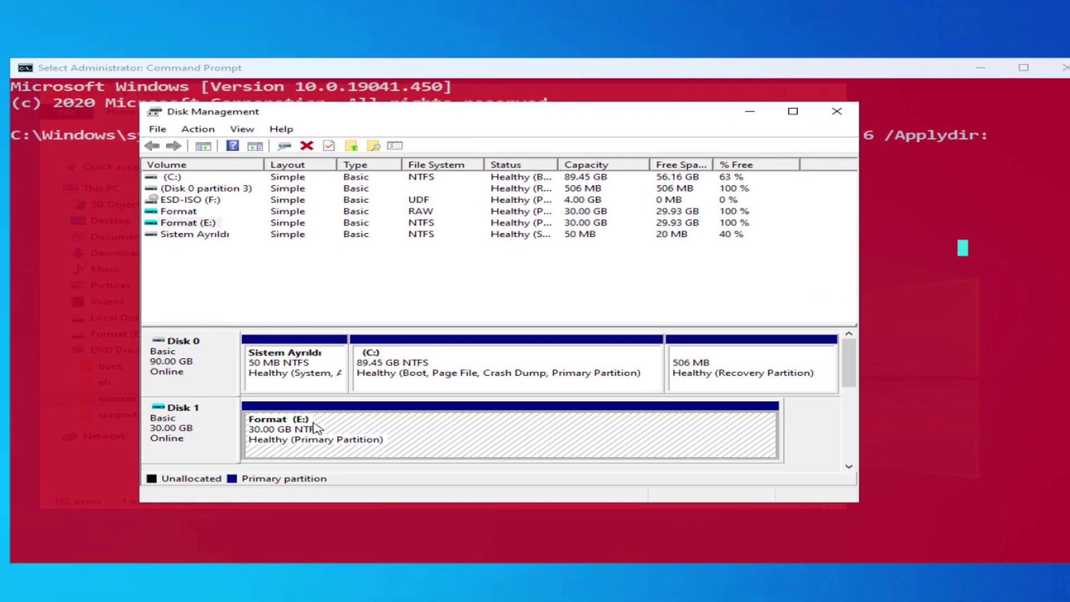
click(753, 114)
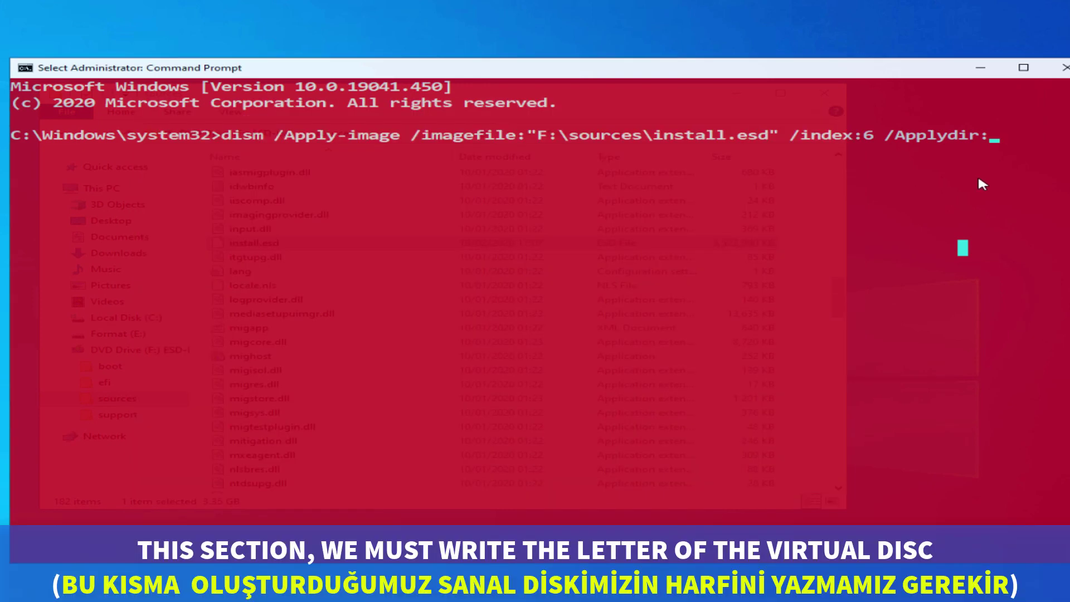
text(e:)
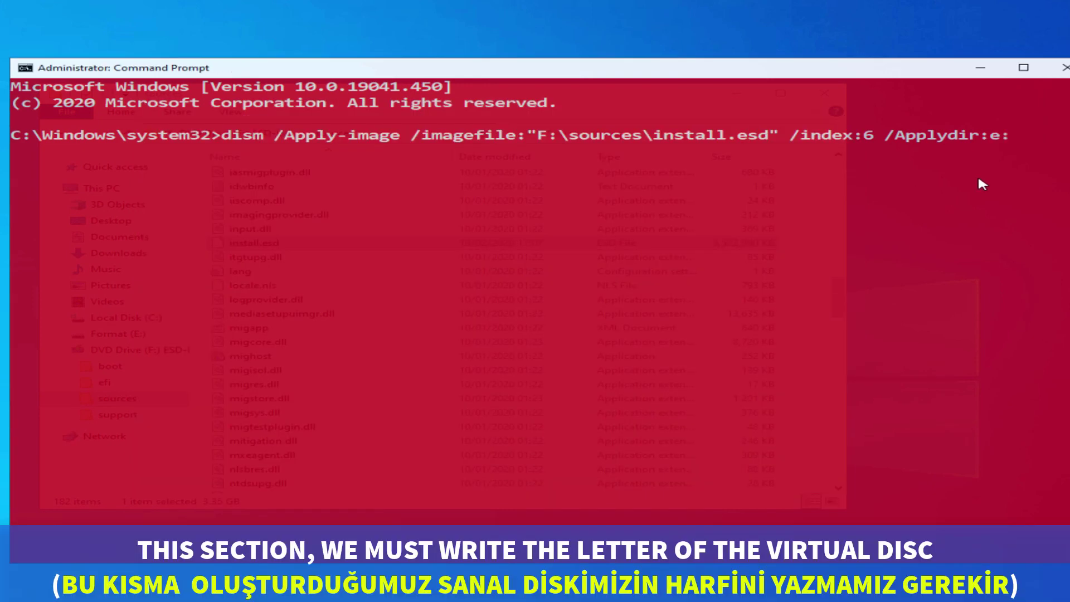
text(\)
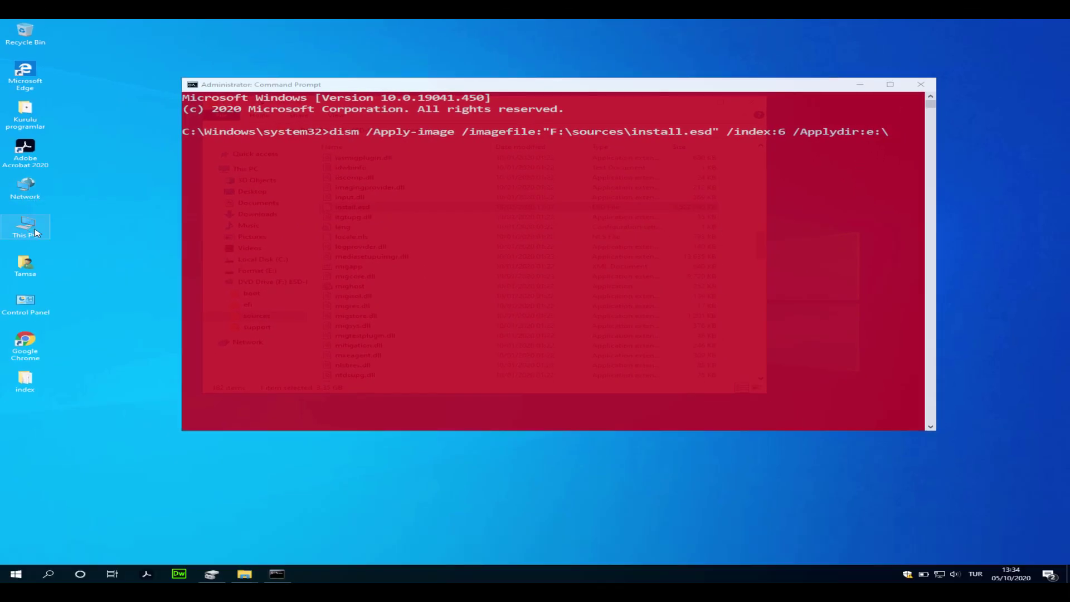
View the drives in This PC, close the window, and run the dism command to apply the image to e:\
double_click(28, 229)
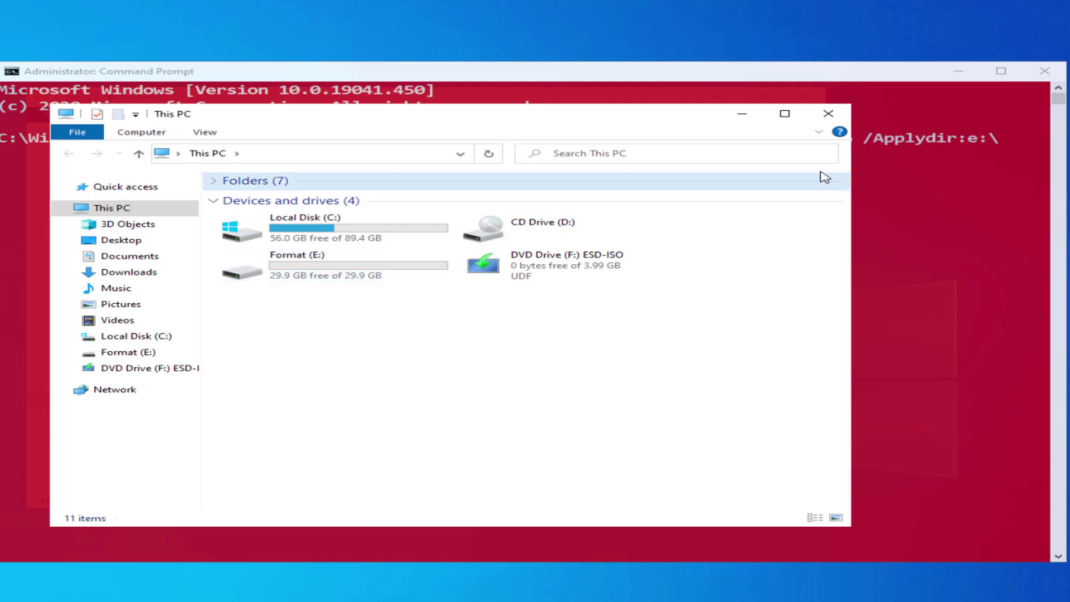
click(828, 113)
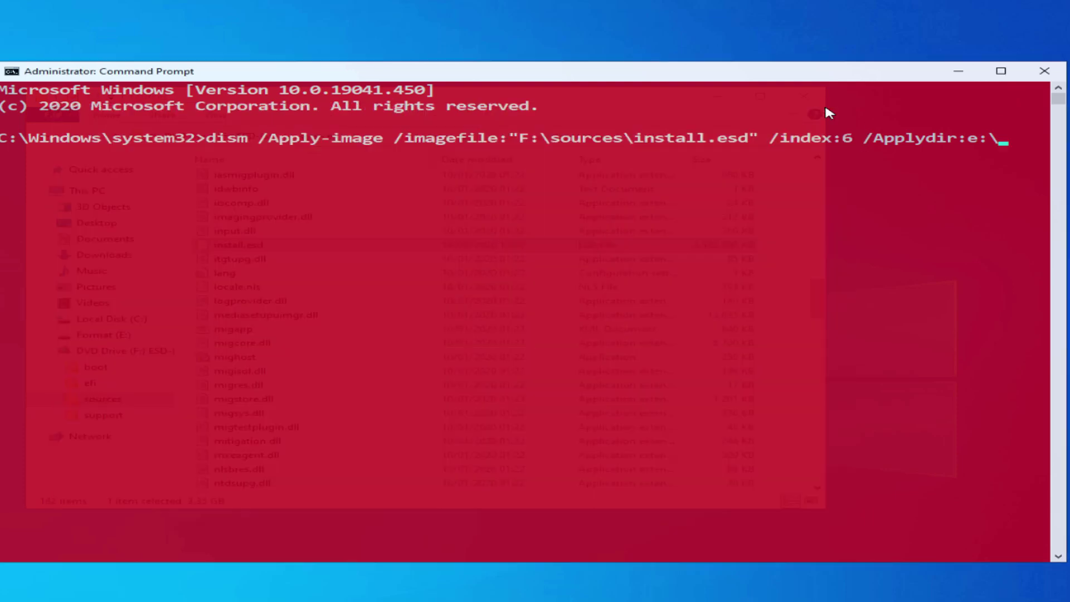
click(889, 346)
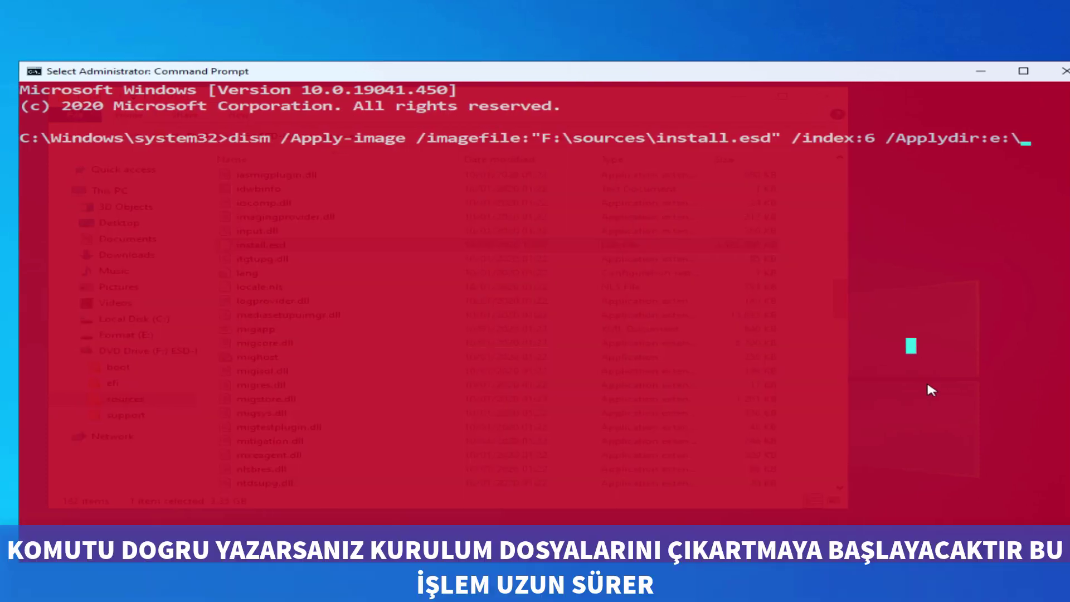
key(Return)
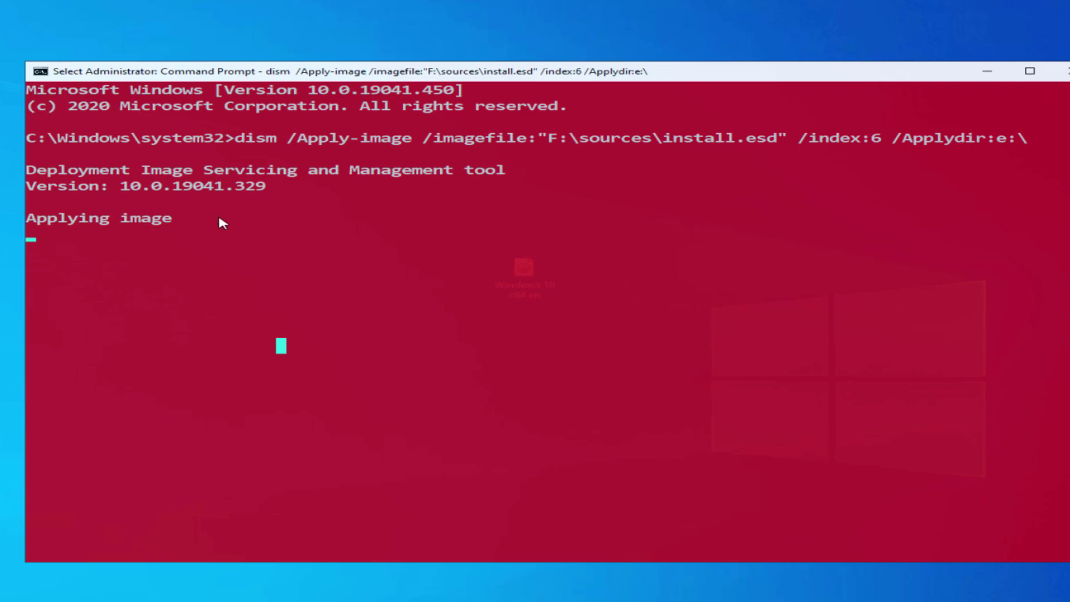
Open the Format (E:) drive to examine the folders being extracted, and minimise its window
key(Escape)
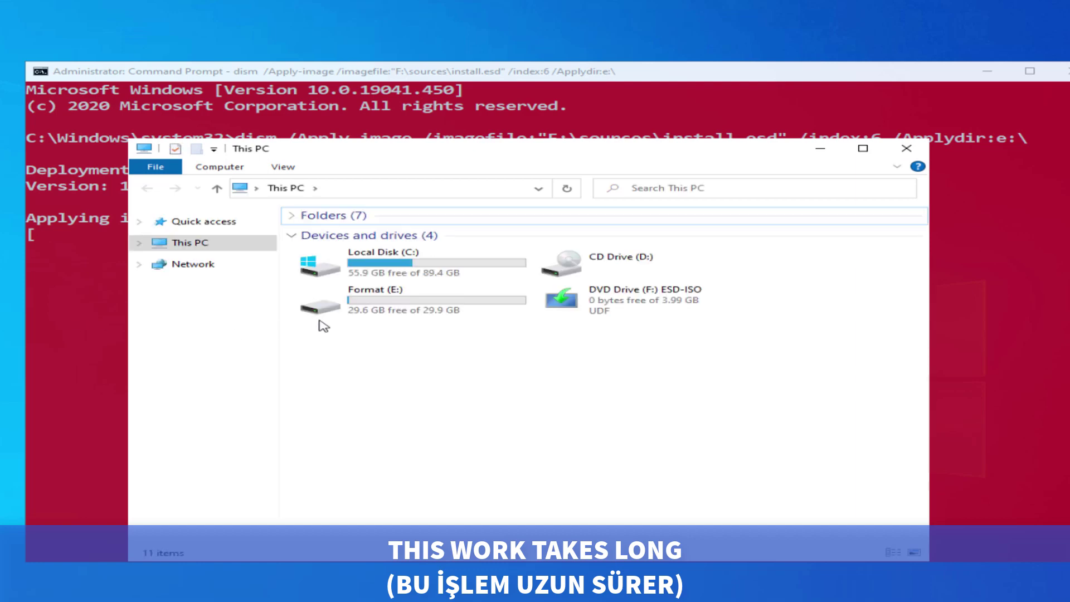
double_click(374, 316)
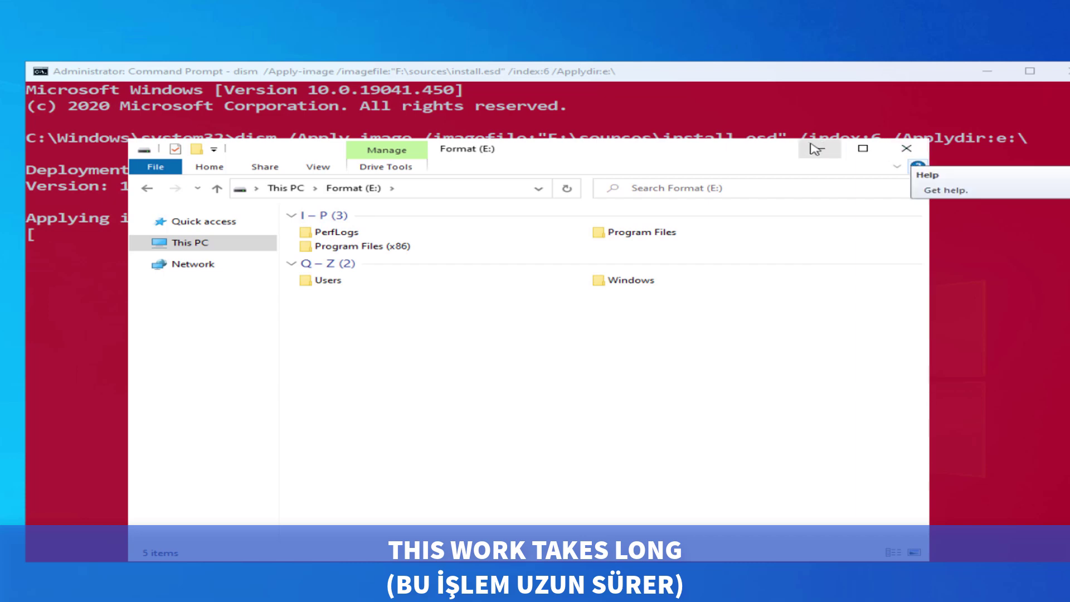
click(820, 148)
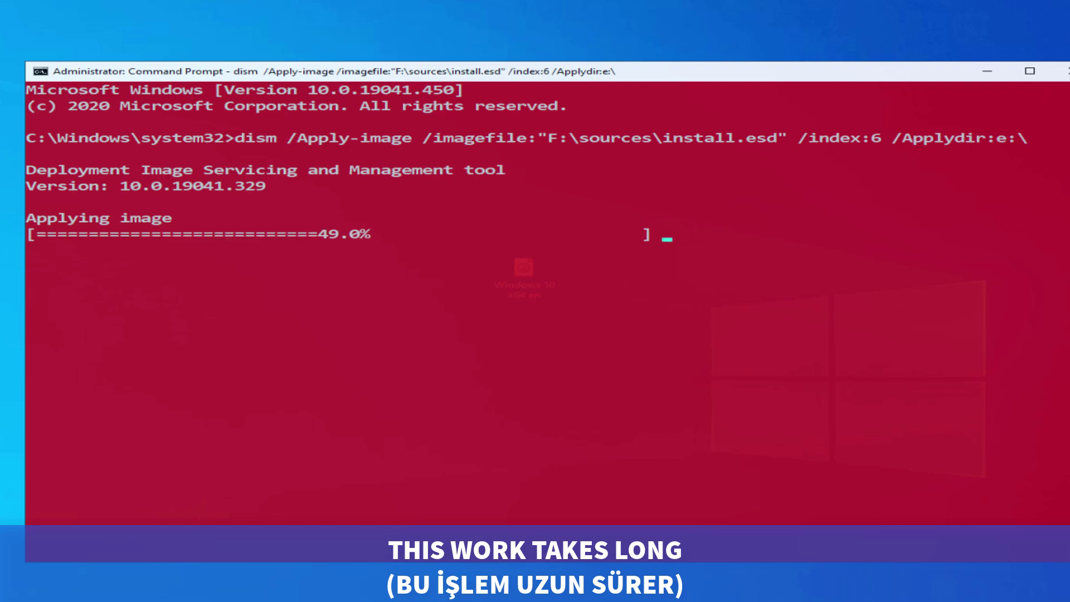
Highlight the dism completion line, inspect the contents of the Format (E:) drive, and close its window
click(468, 393)
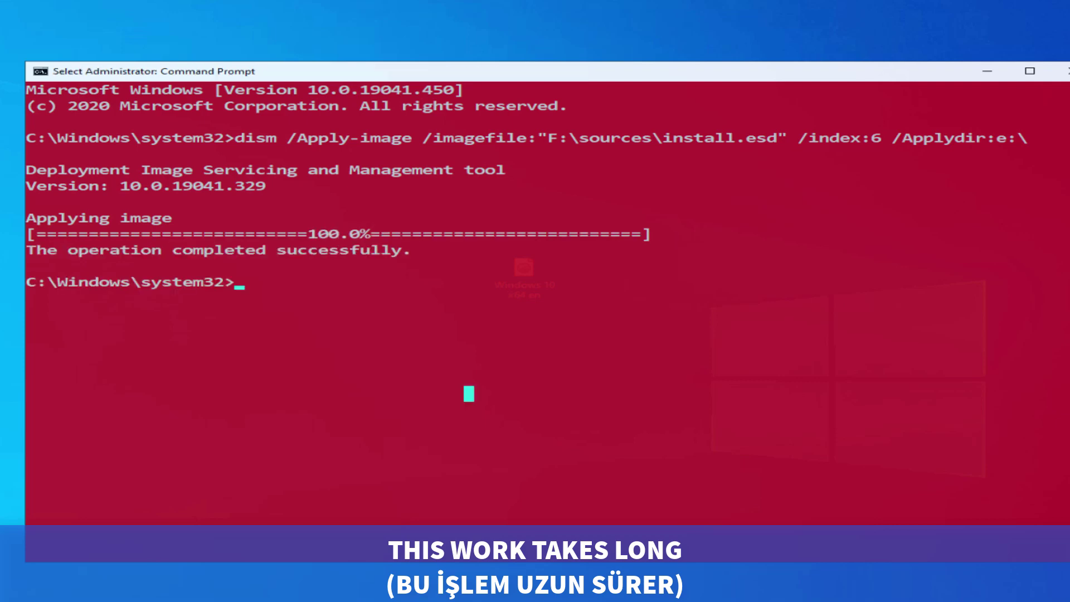
drag(411, 251, 23, 252)
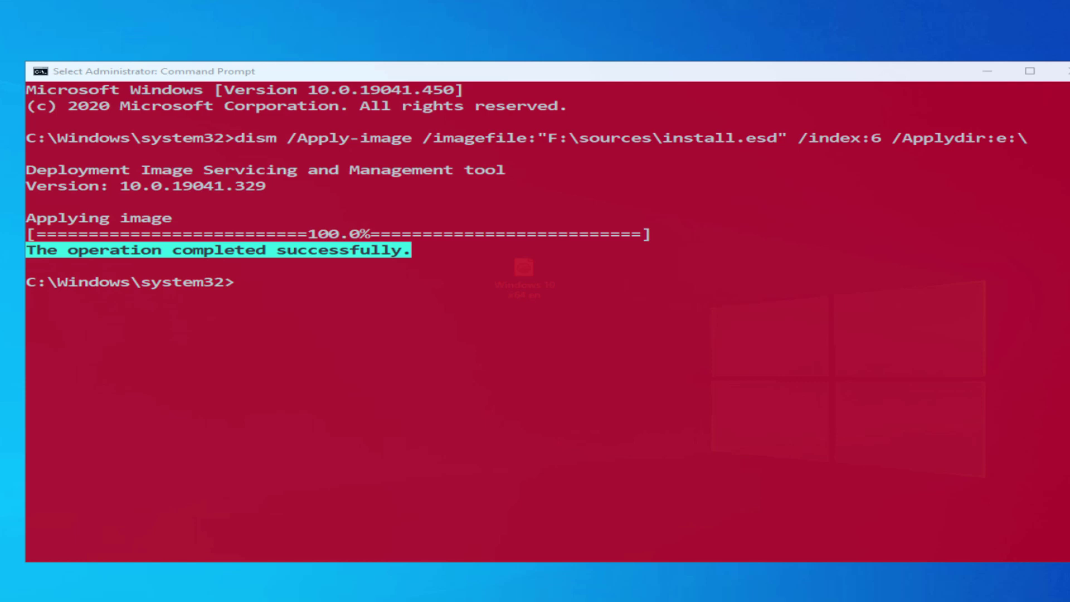
key(super+e)
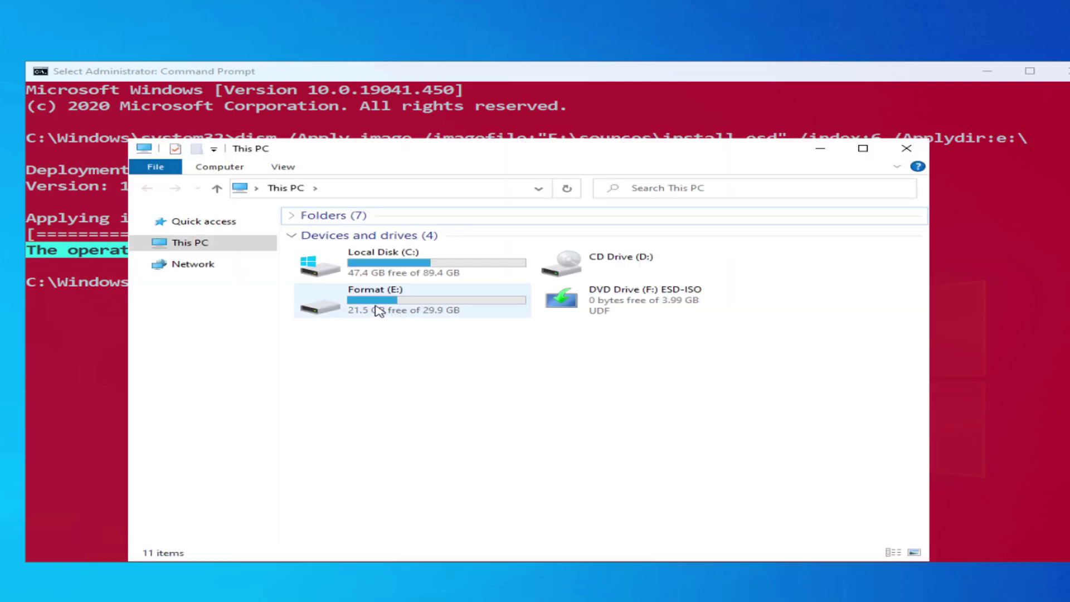
double_click(376, 307)
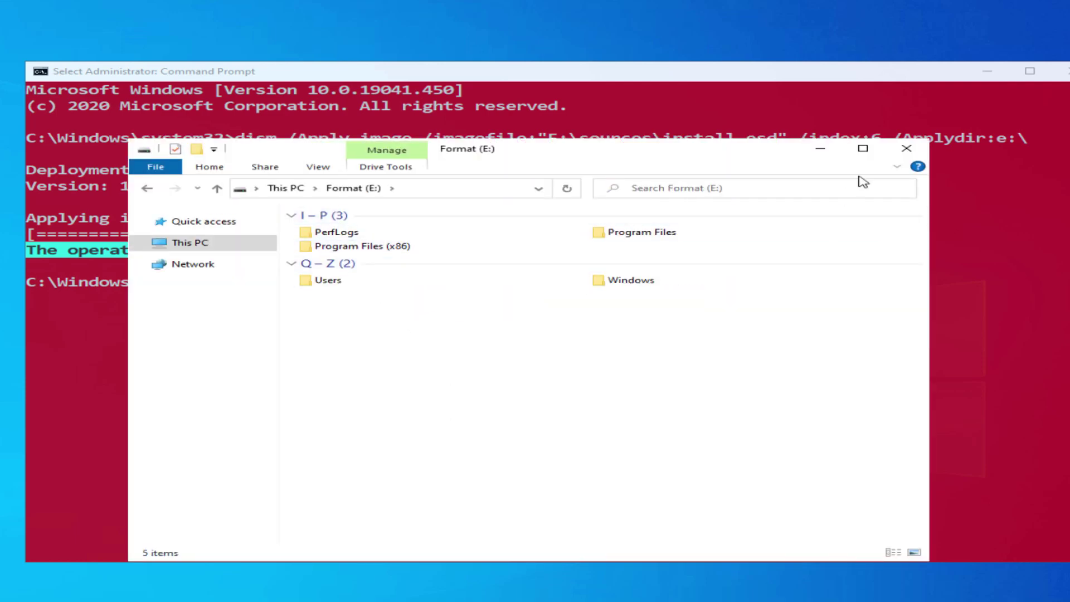
click(906, 148)
Return to Command Prompt and clear its screen with cls
click(425, 344)
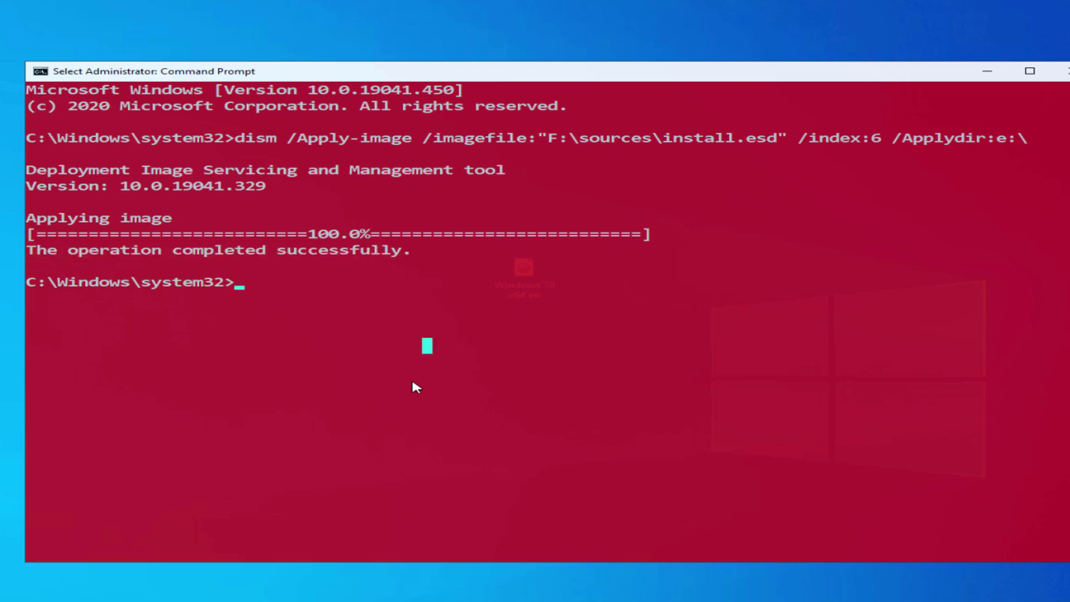
text(cls)
key(Return)
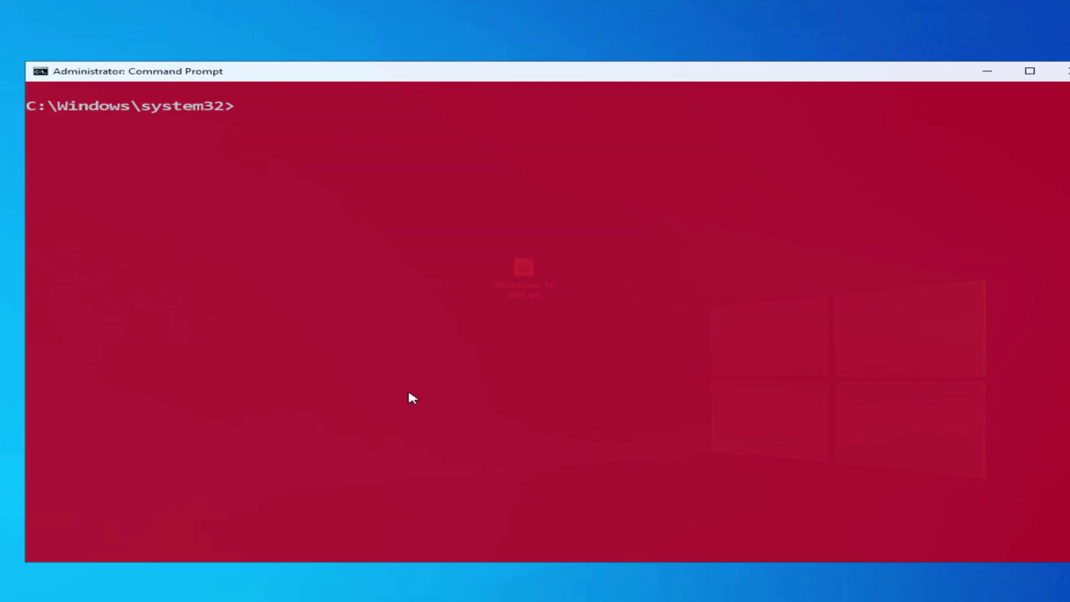
Run bcdedit /copy {default} /d "windows 10 virtual" to duplicate the default boot entry
text(bcdedit /)
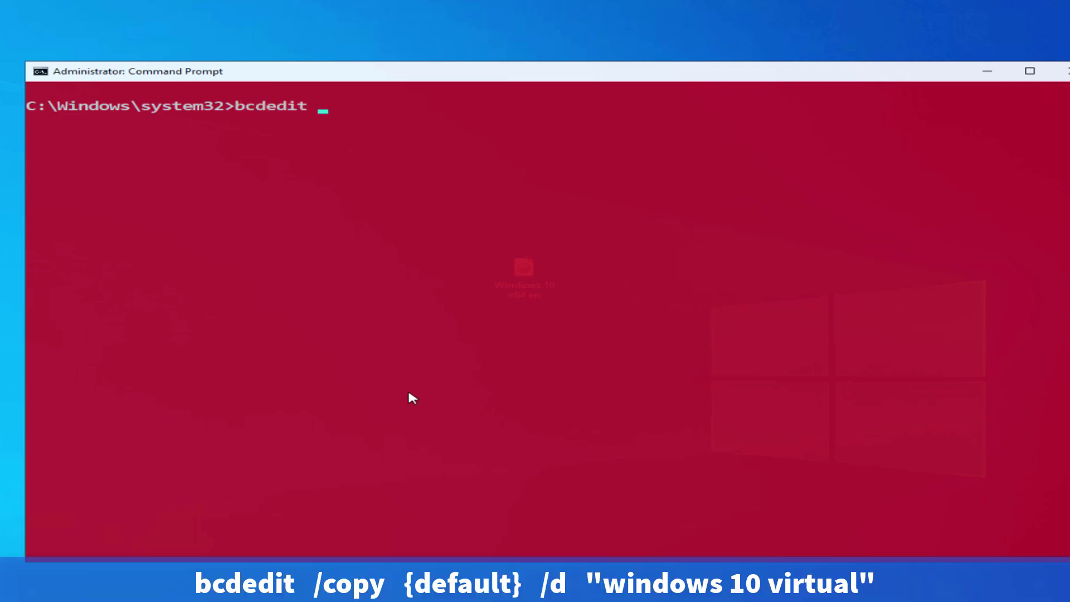
text(copy {default)
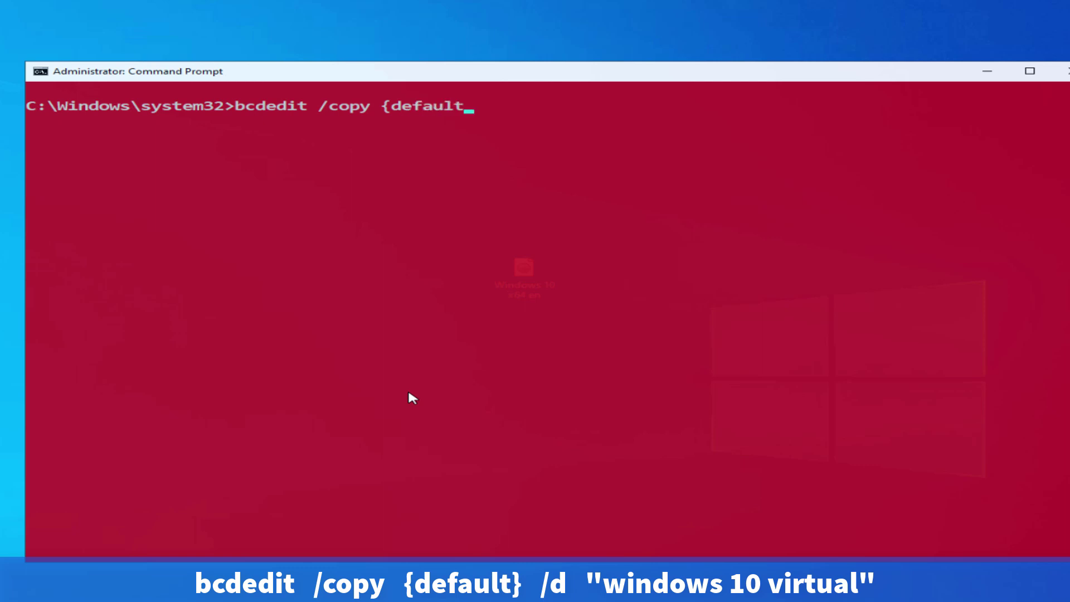
text(} /d "windows10)
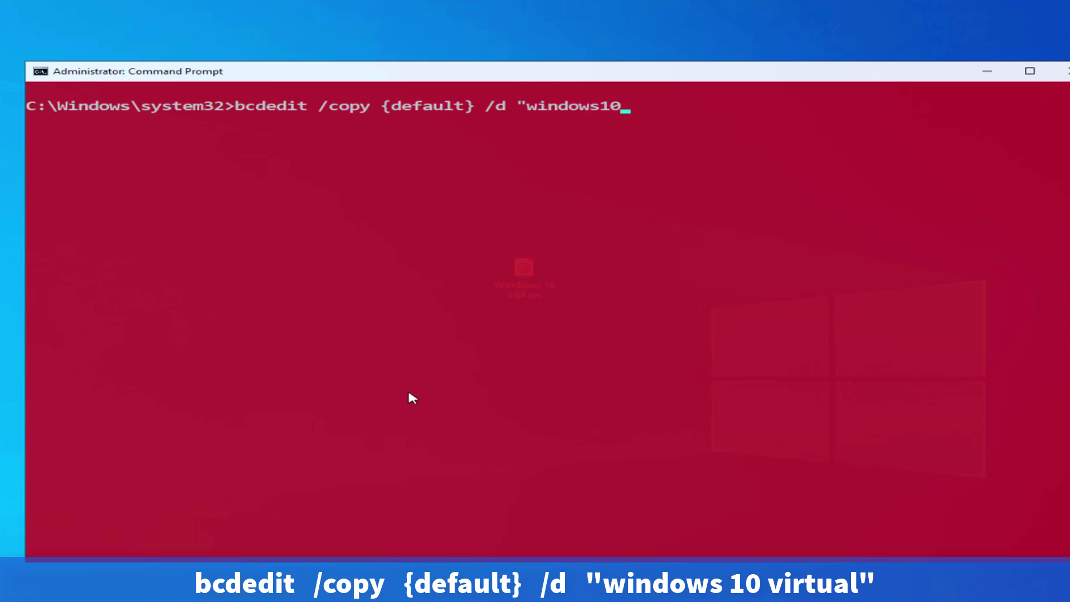
text( virtual")
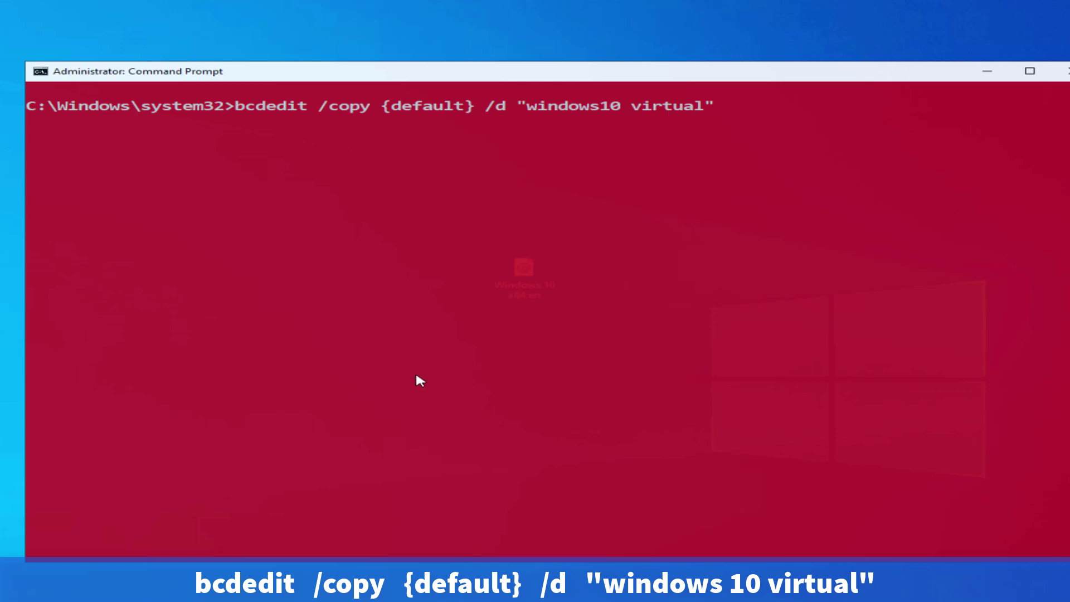
drag(529, 110, 724, 110)
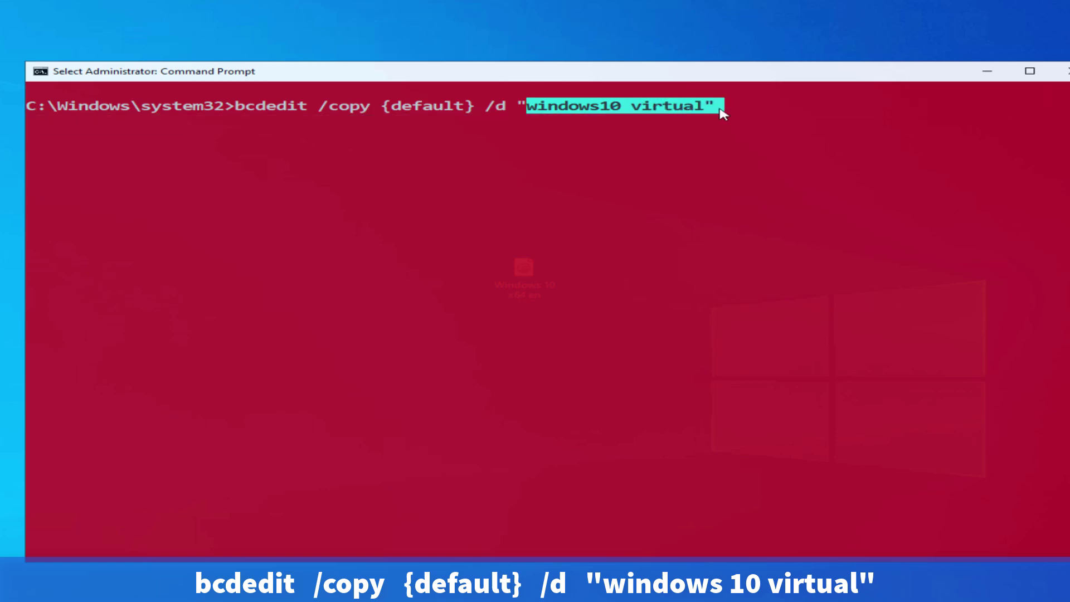
click(698, 154)
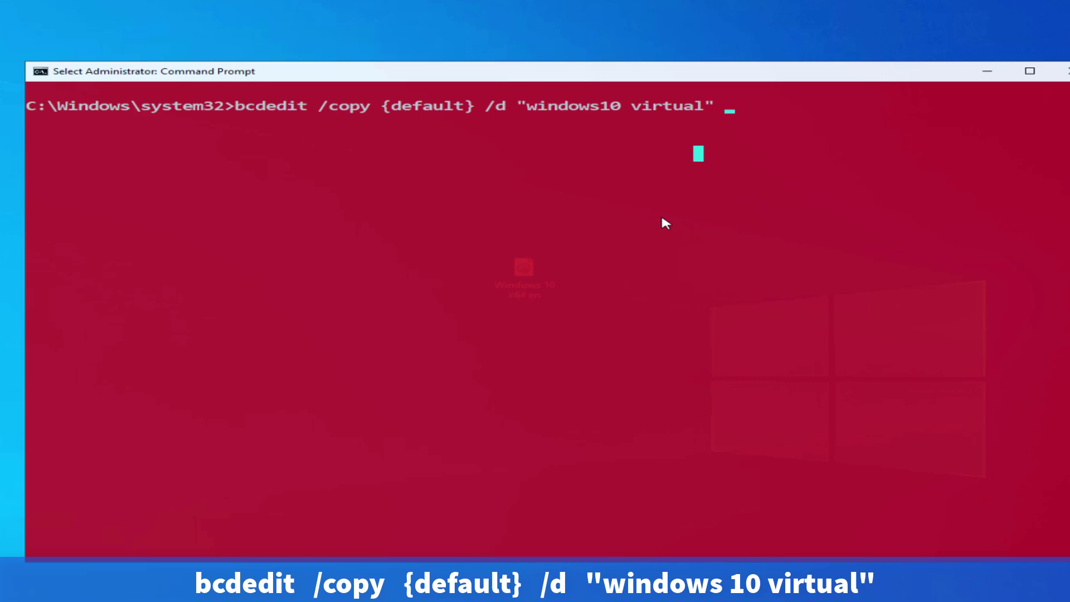
key(Escape)
Copy the new boot entry's identifier, including its braces but without the final dot, from the command output
drag(415, 122, 807, 126)
key(super+c)
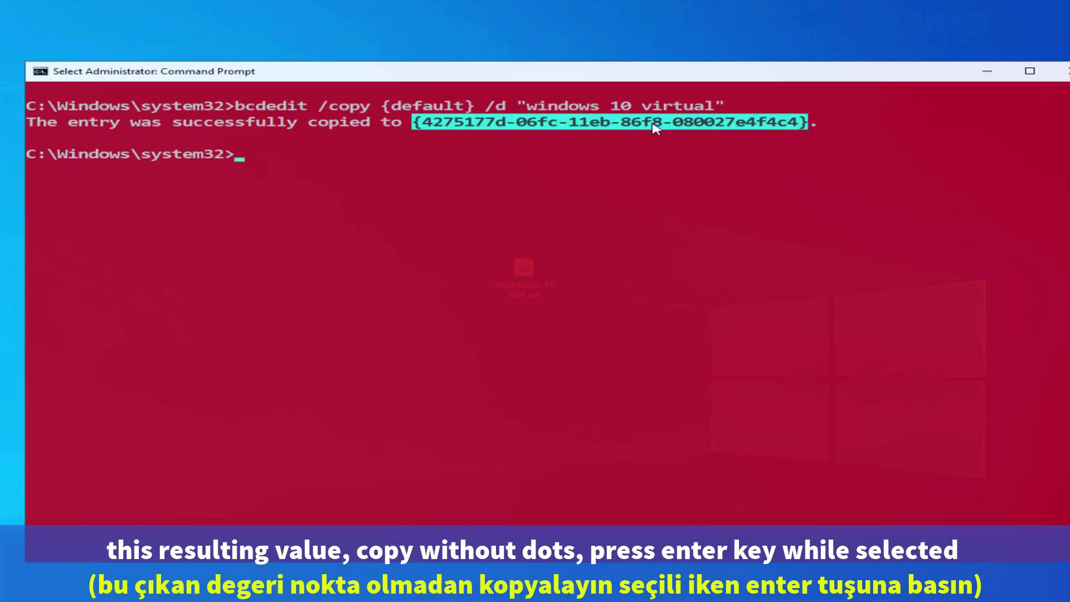
key(Return)
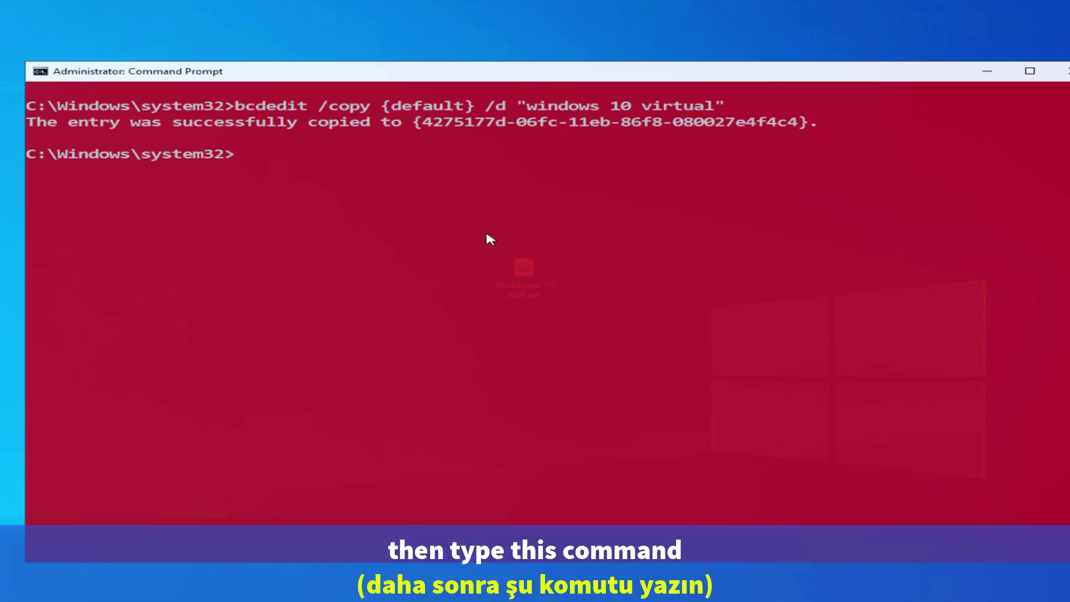
Begin a bcdedit /set command with the copied identifier followed by device vhd=[c:]\, leaving it ready for the disk's file name
text(bcdedit /)
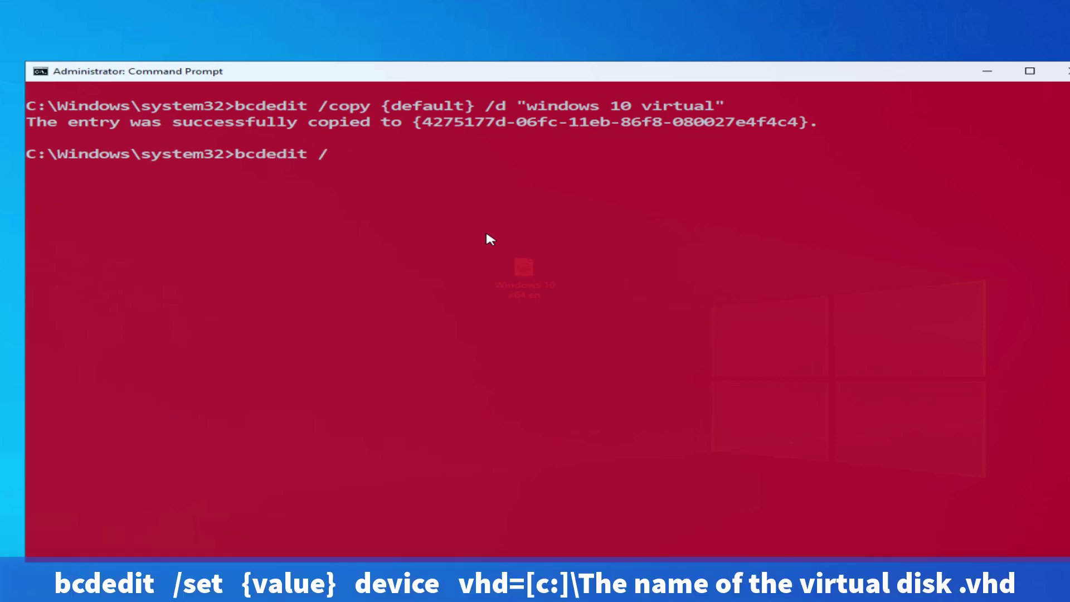
text(set)
right_click(486, 238)
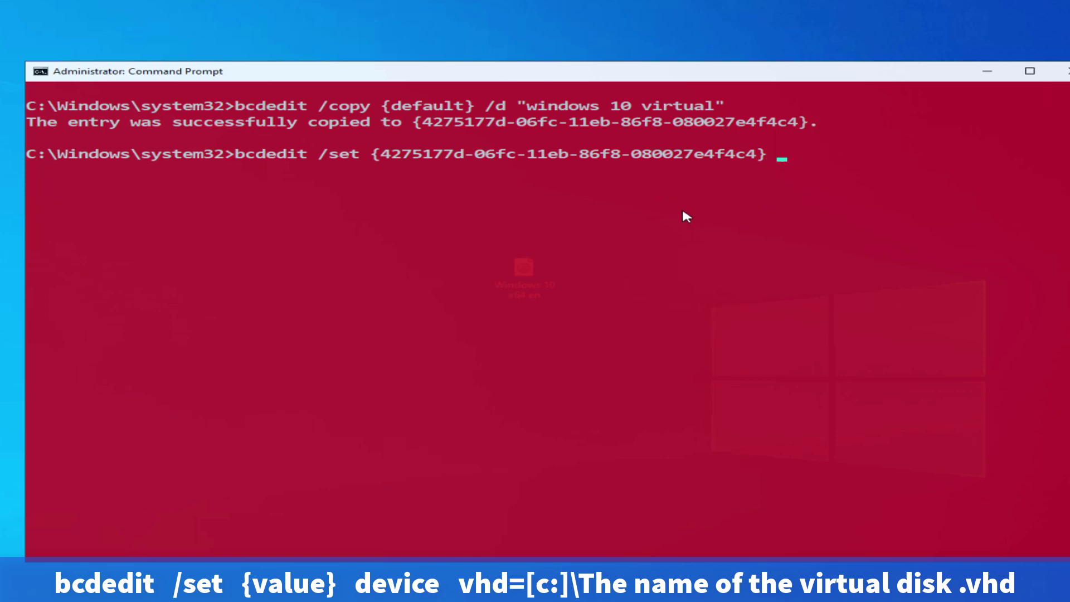
text(device)
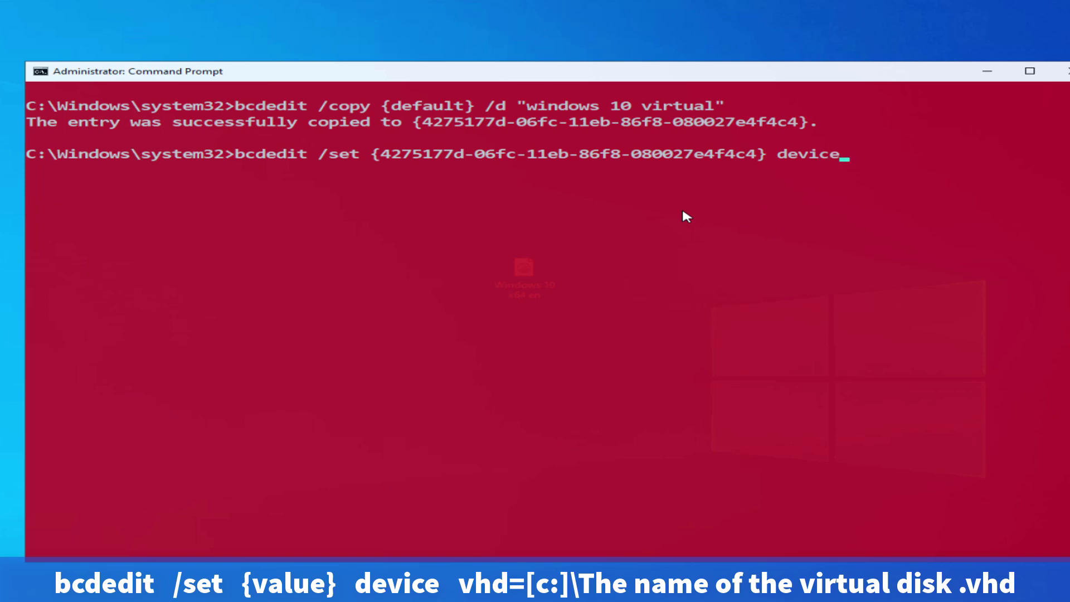
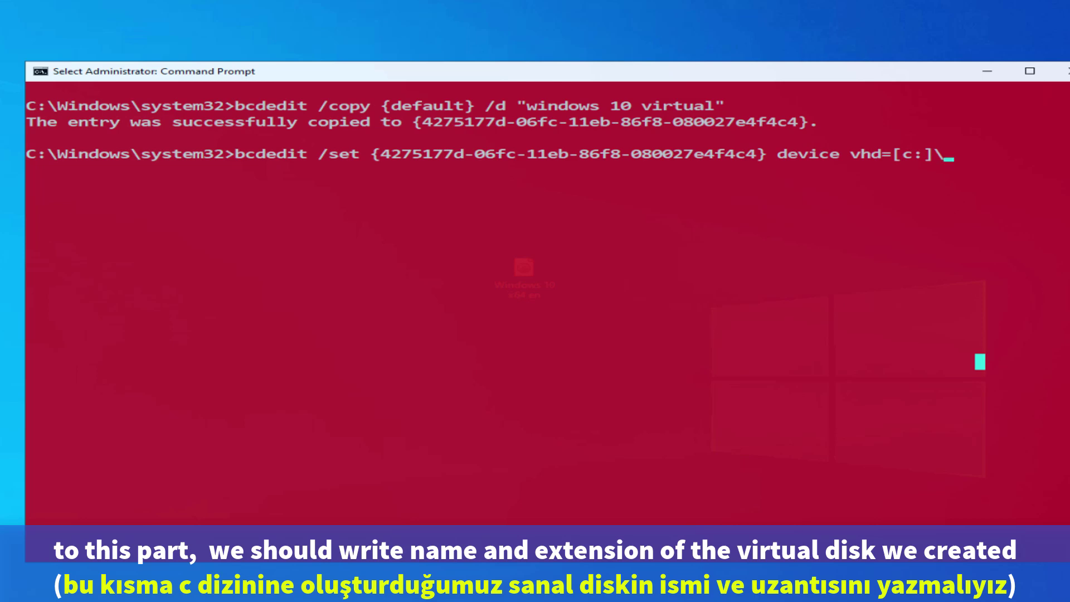
Open Local Disk (C:) in File Explorer to find the virtual disk file
key(super+e)
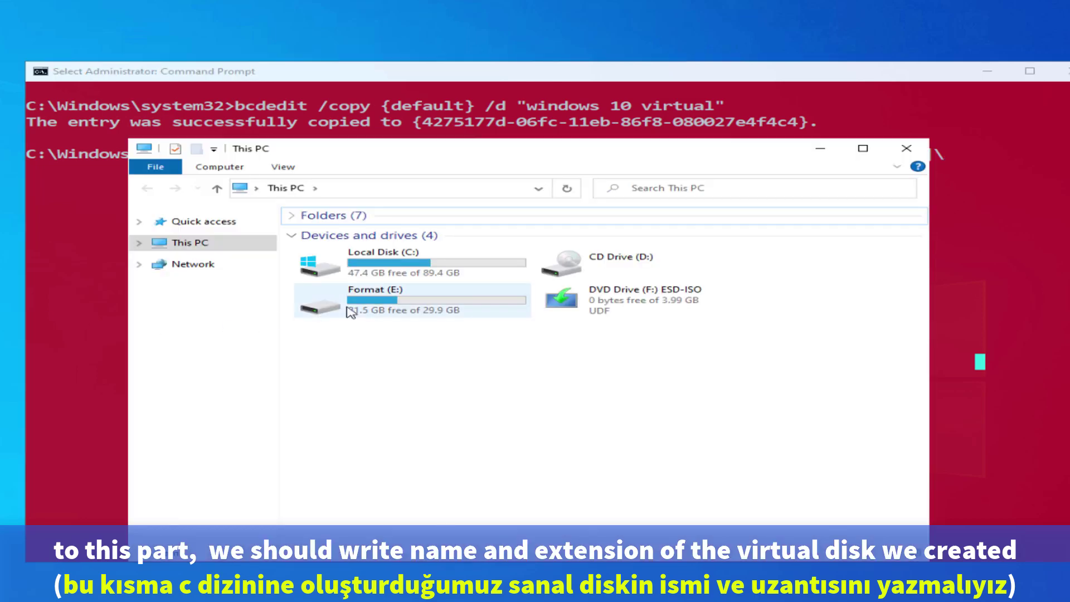
double_click(382, 264)
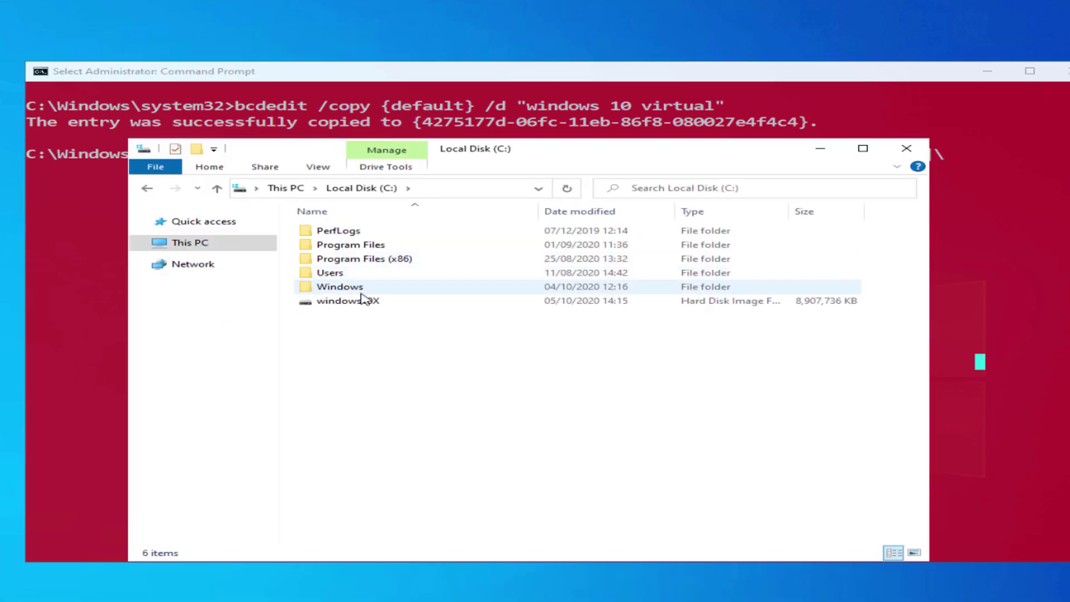
click(366, 305)
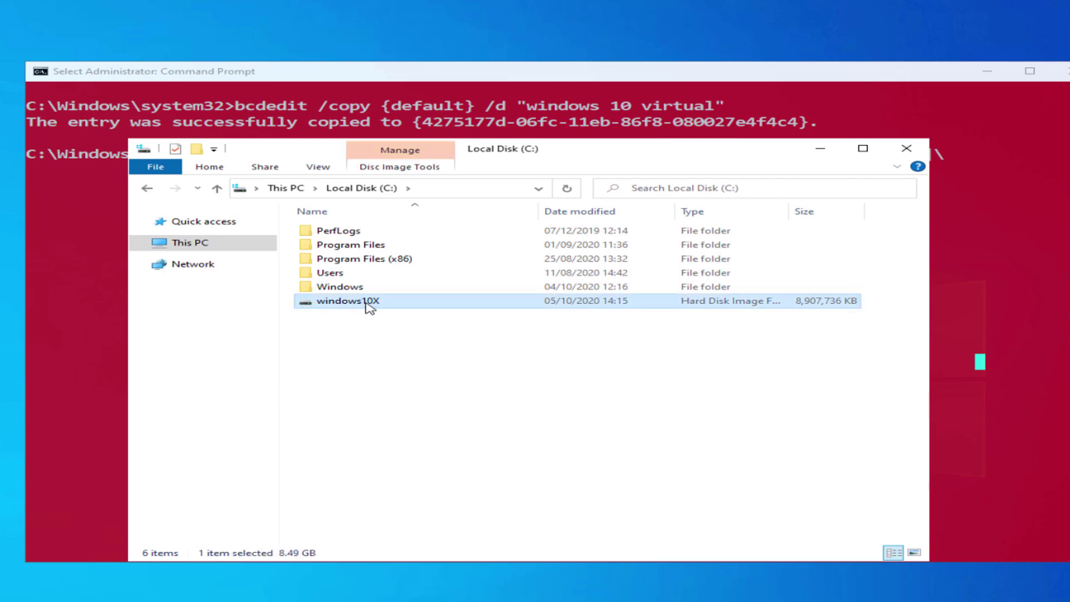
click(372, 305)
right_click(367, 301)
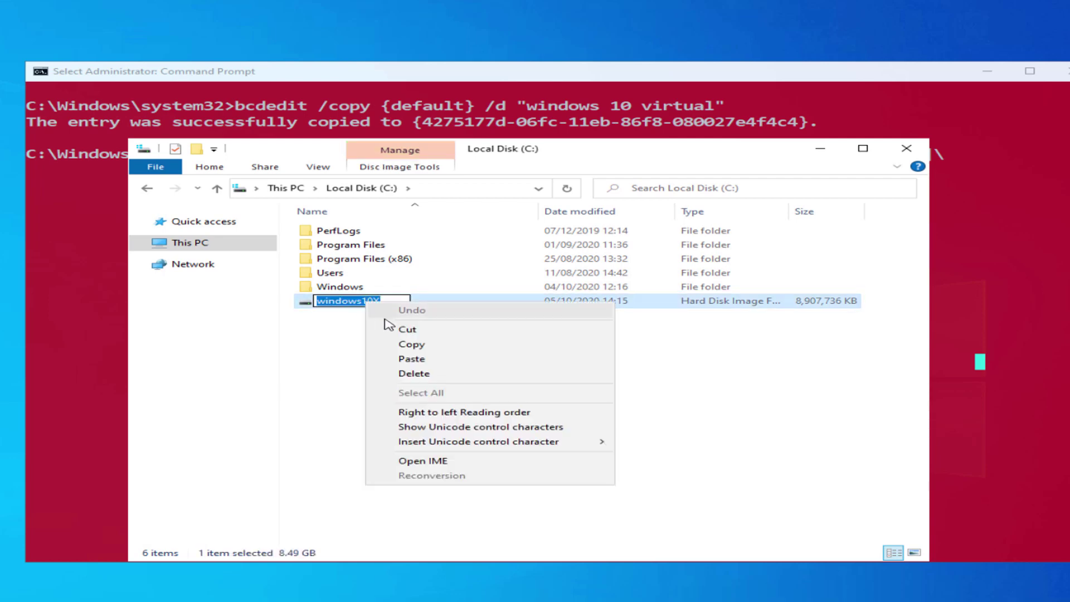
click(372, 344)
click(349, 324)
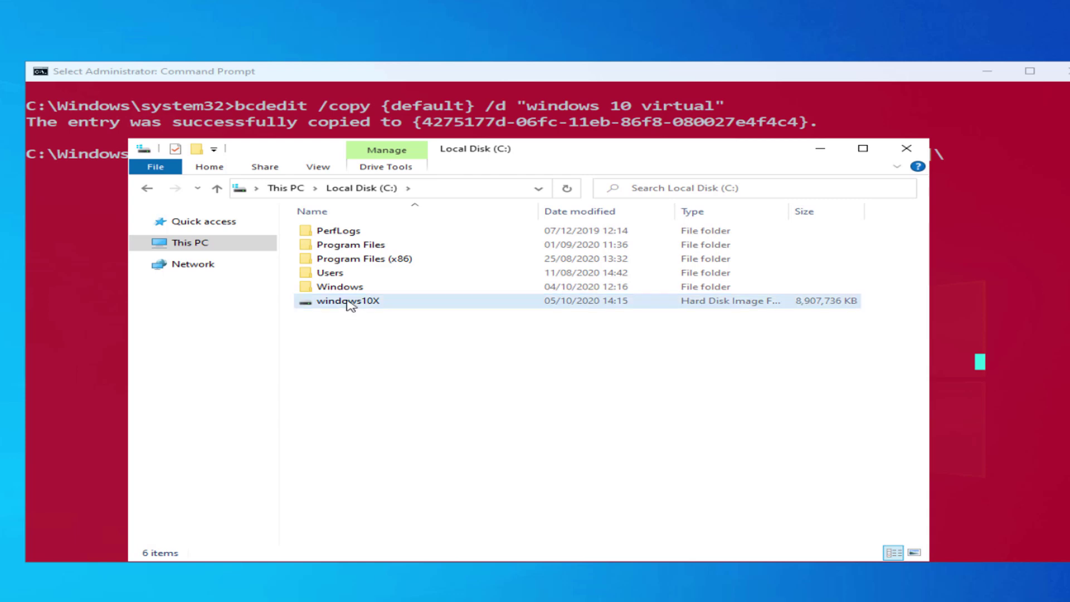
Open the properties of the windows10X disk image, copy its file name, and close the windows
right_click(350, 303)
click(405, 563)
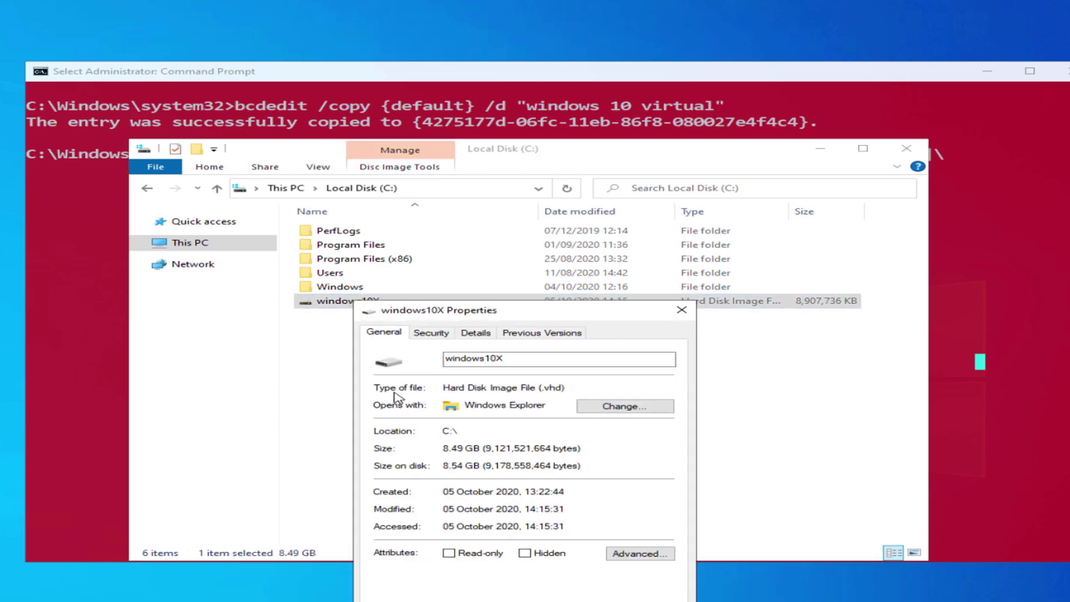
drag(518, 360, 444, 357)
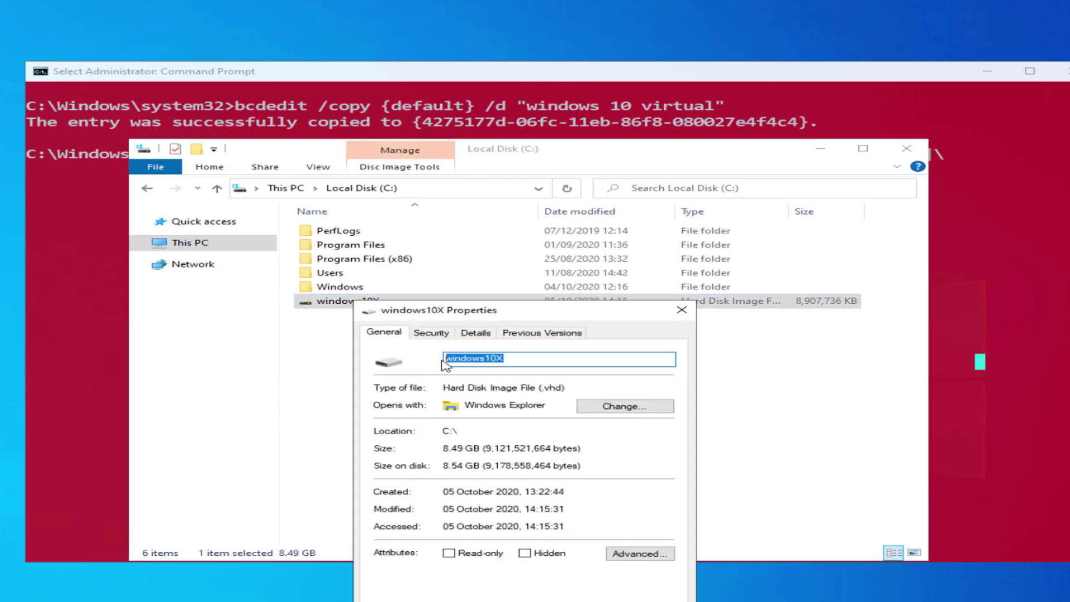
right_click(469, 364)
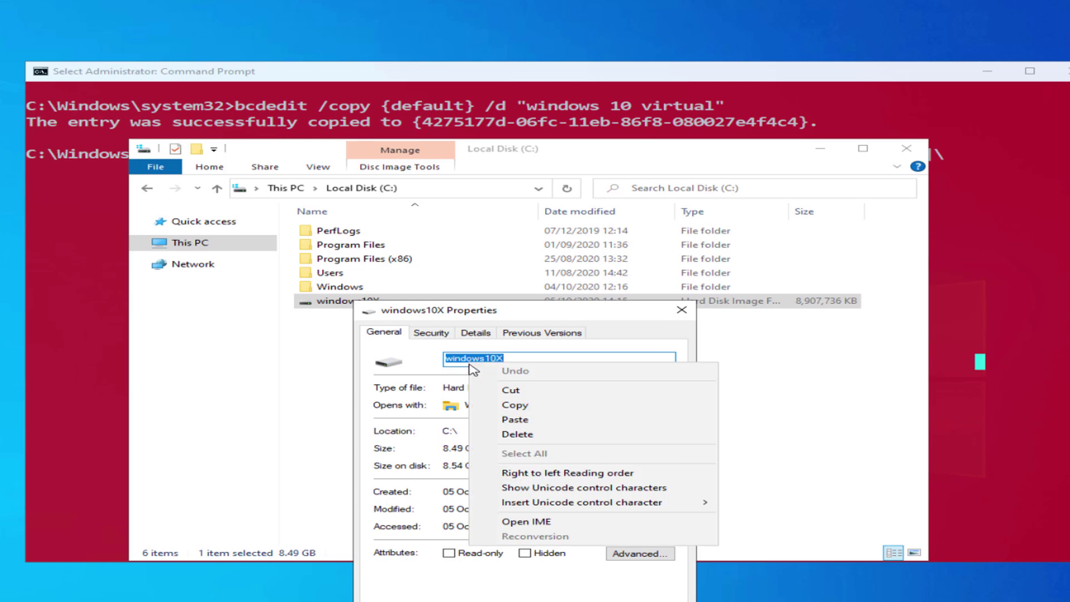
click(513, 405)
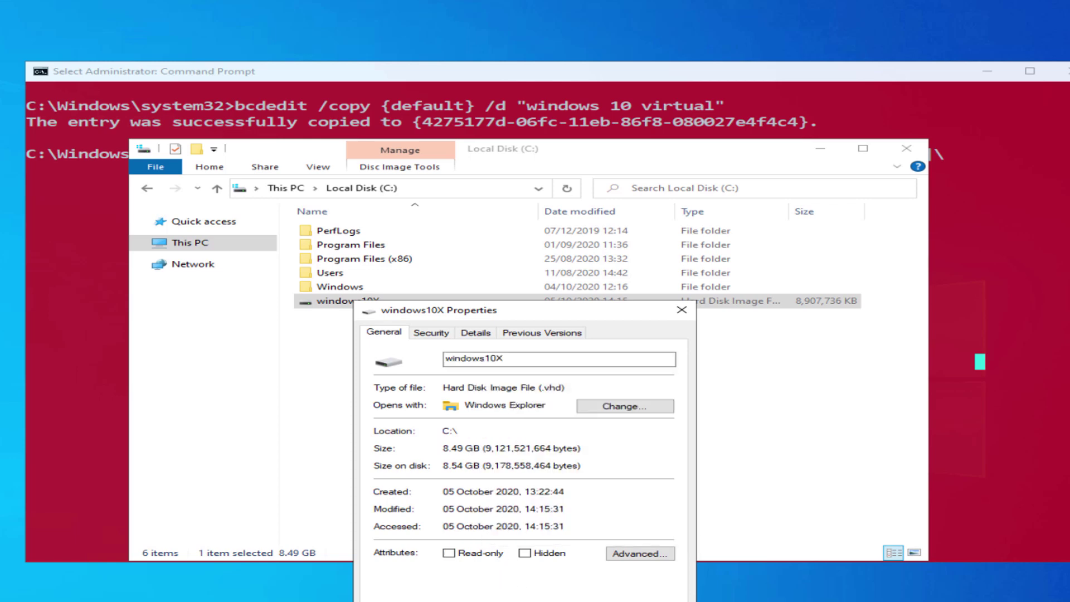
click(906, 149)
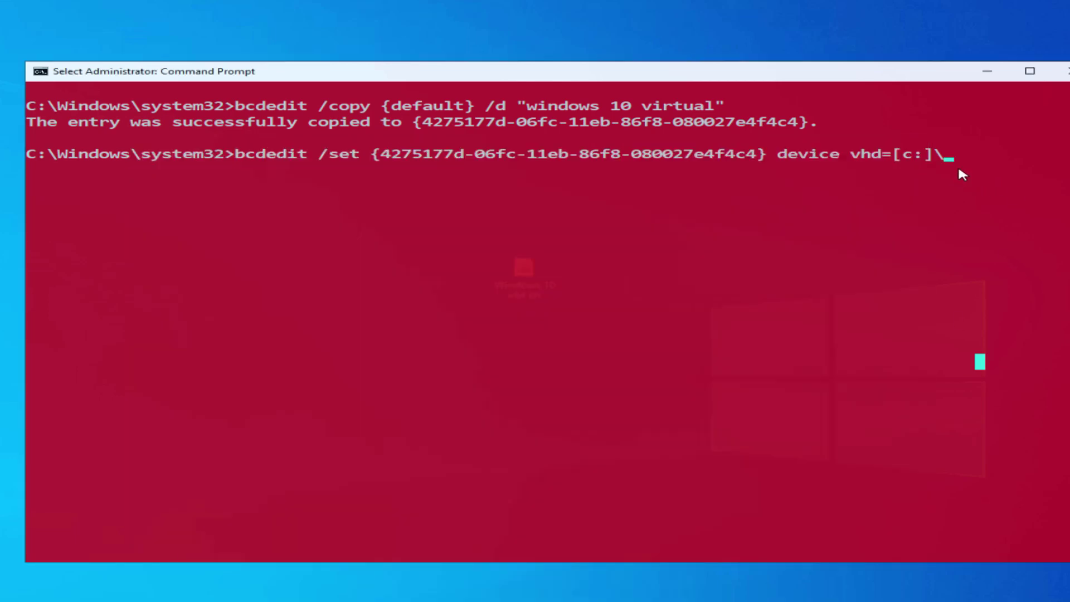
Complete the device path as vhd=[c:]\windows10X.vhd using the copied file name and run the bcdedit /set command
key(ctrl+v)
click(1061, 201)
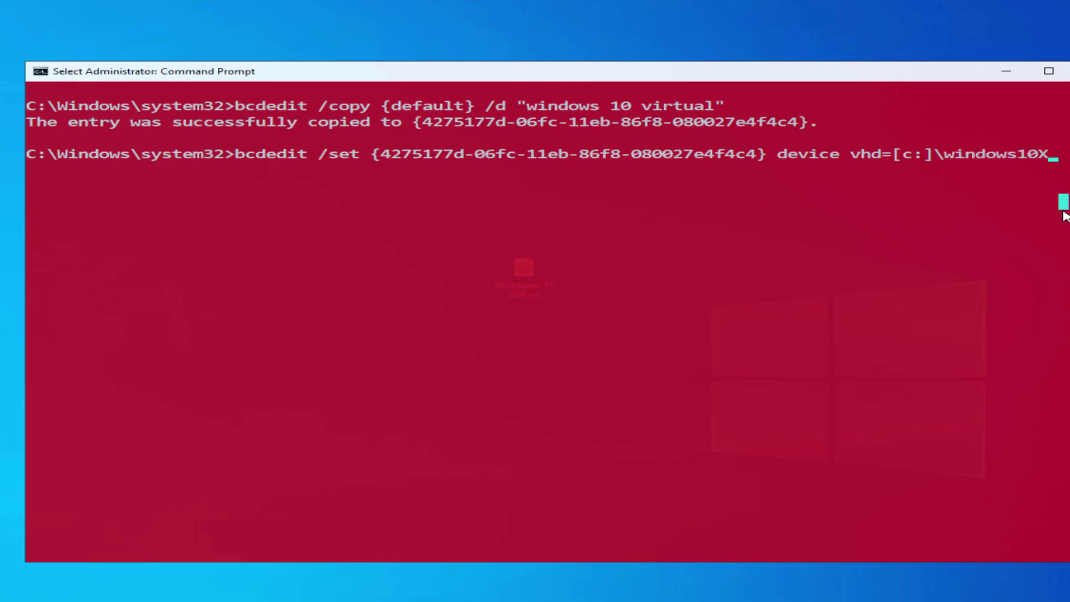
text(.n)
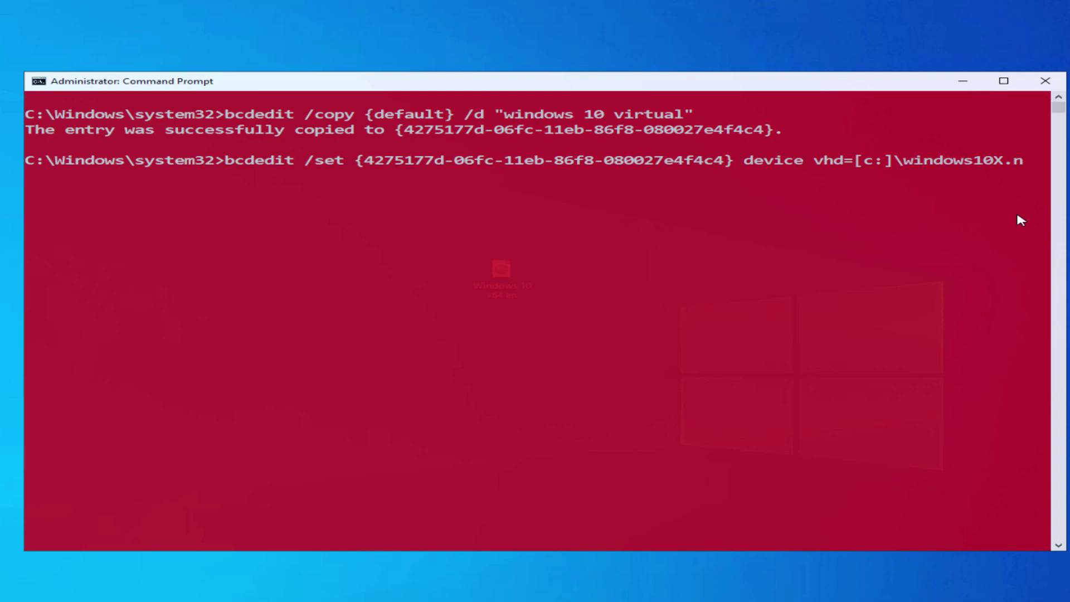
key(BackSpace)
text(vhd)
key(Return)
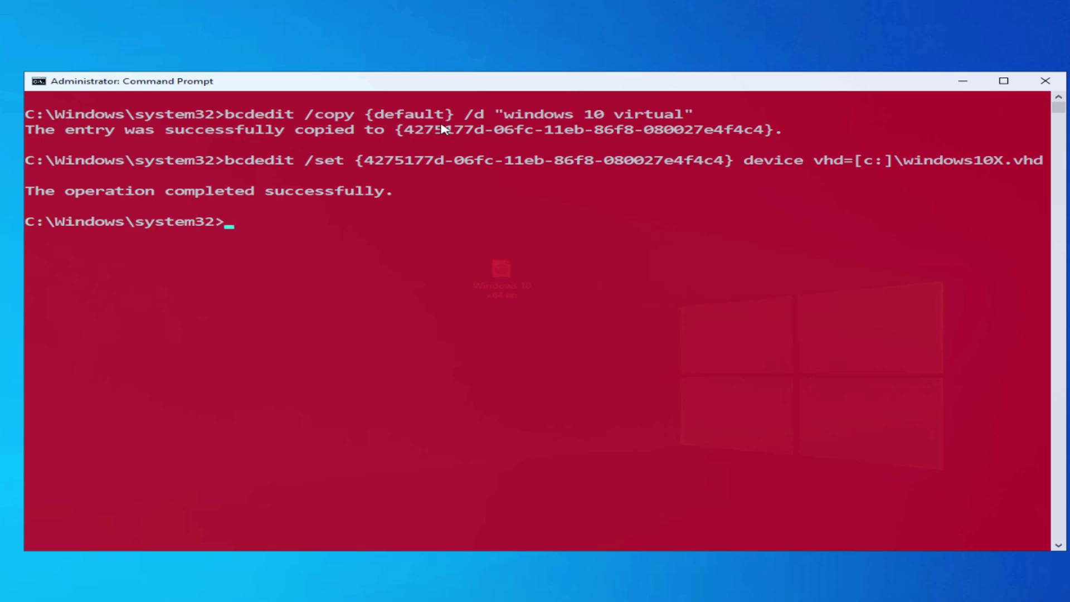
Highlight the result line of the device command and clear the highlight
drag(404, 192, 19, 194)
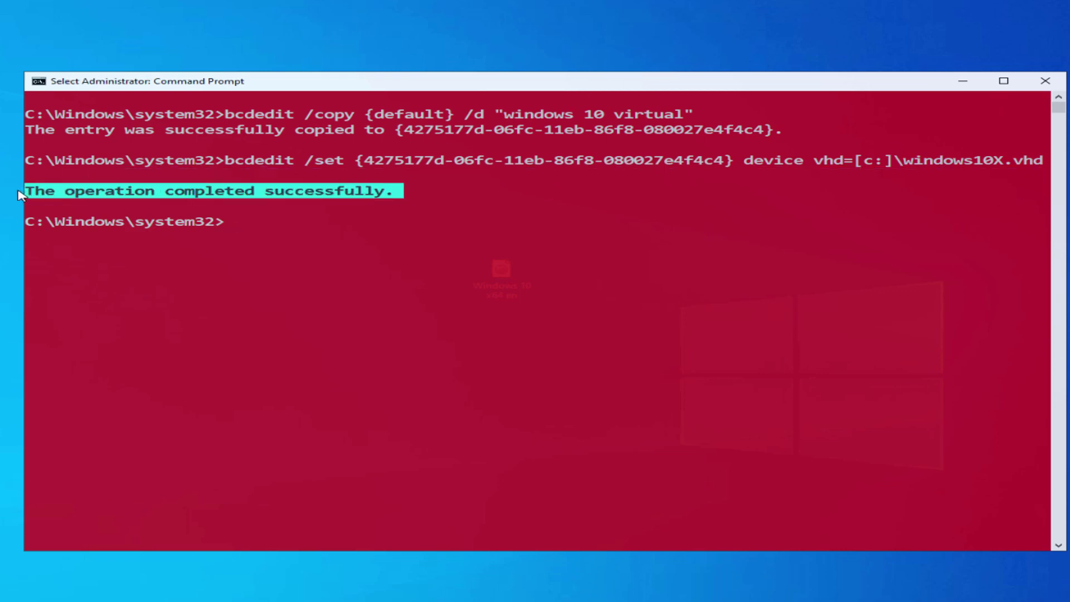
click(521, 342)
click(309, 436)
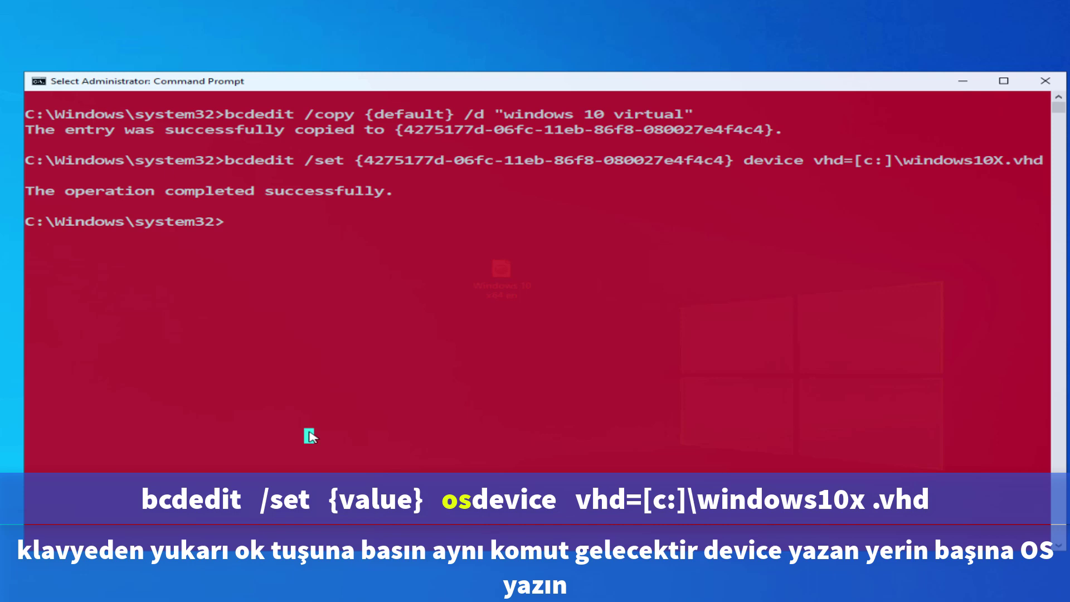
Recall the last bcdedit /set command, change device to osdevice, and run it for vhd=[c:]\windows10X.vhd
key(Up)
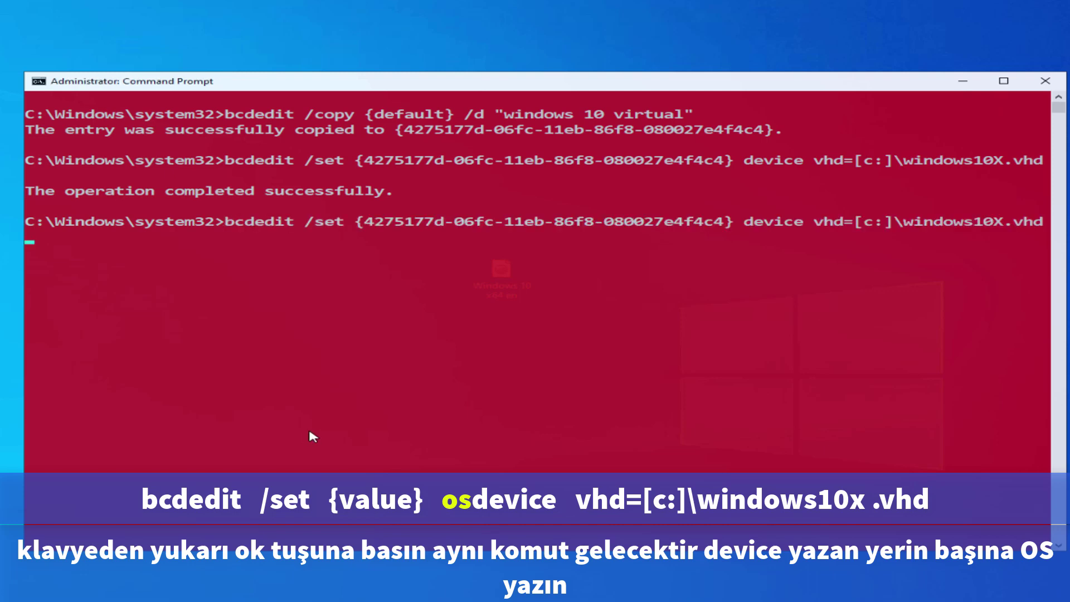
key(Left)
key(Left)
key(Left)
key(Left)
key(Left)
key(Left)
key(Left)
key(Left)
key(Left)
key(Left)
key(Left)
key(Left)
key(Left)
key(Left)
key(Left)
key(Left)
key(Left)
key(Left)
key(Left)
key(Left)
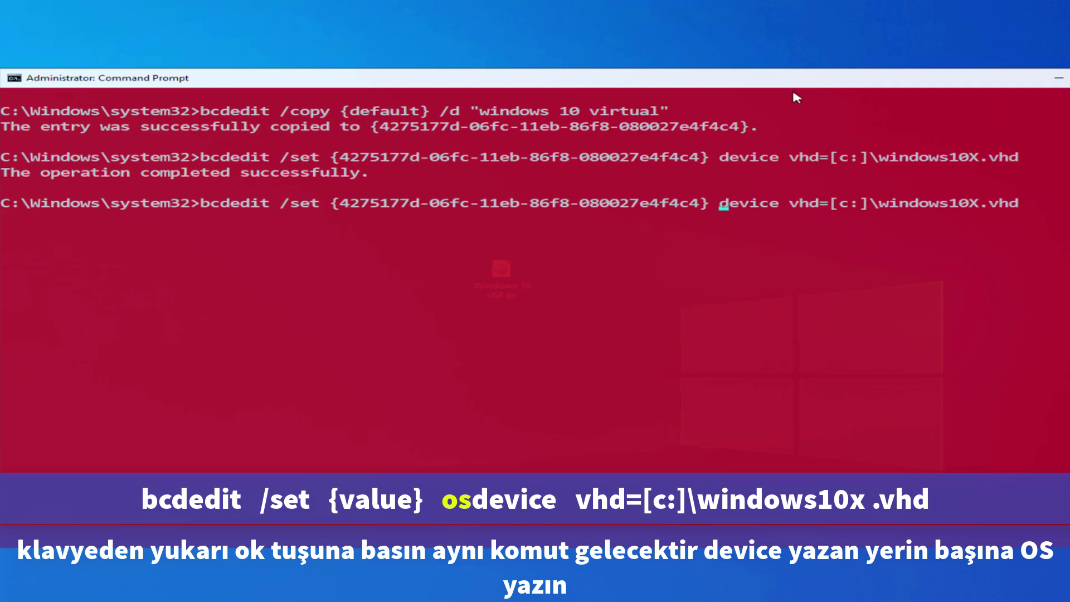
text(os)
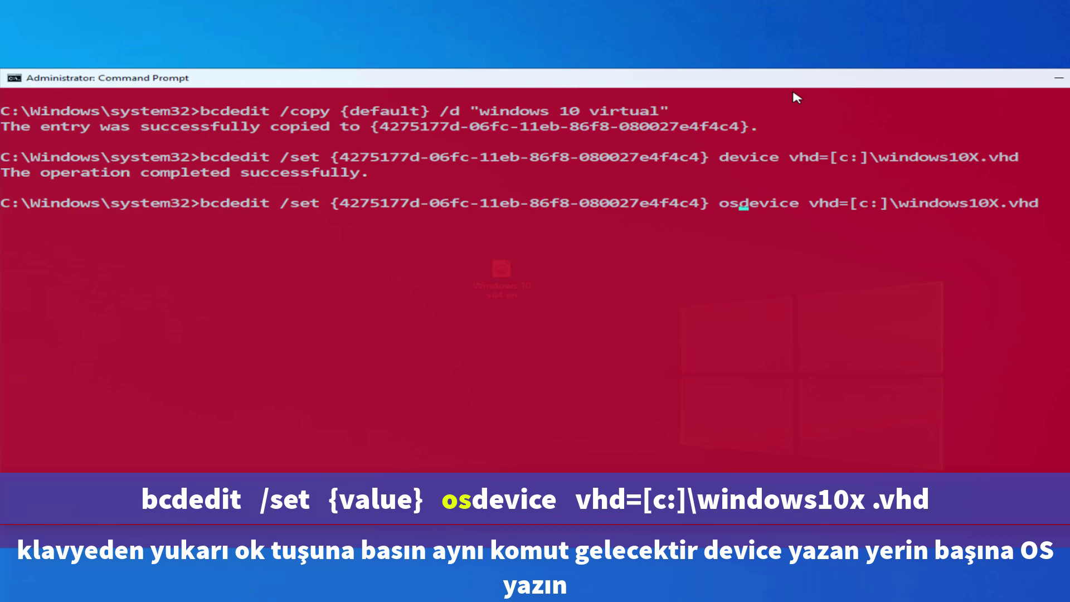
key(End)
key(Return)
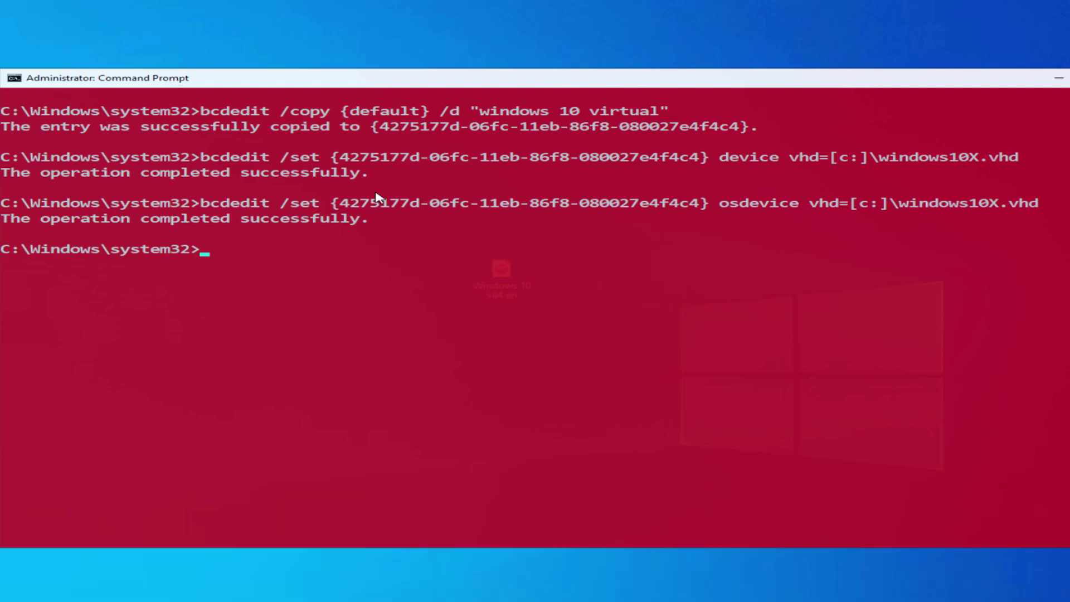
Highlight the osdevice command's result line and clear the Command Prompt screen with cls
drag(373, 219, 6, 205)
click(364, 264)
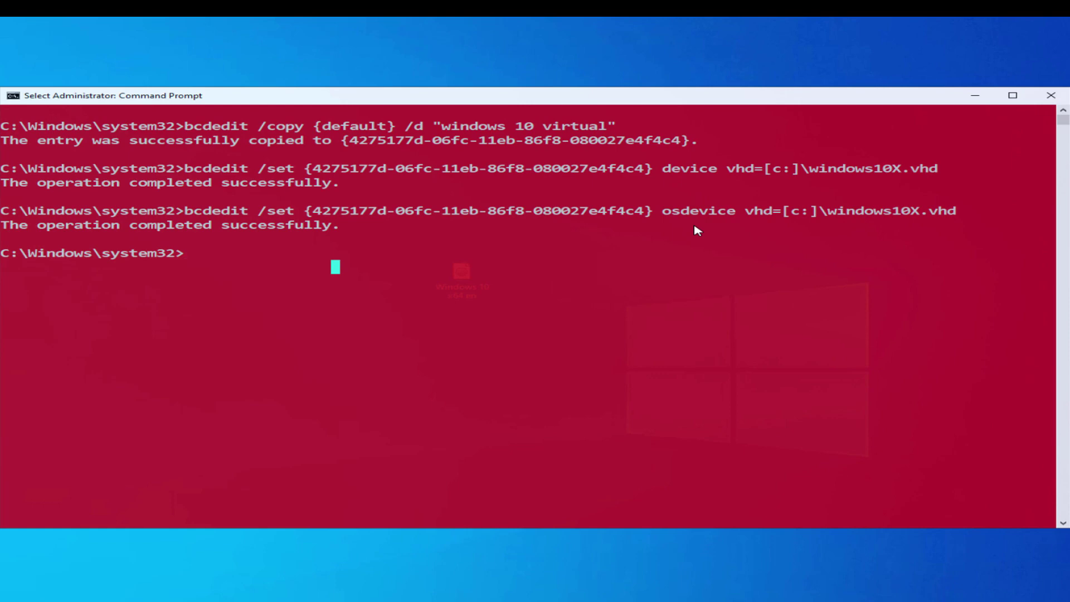
text(cls)
key(Return)
Run bcdedit to list the boot entries and highlight the description and identifier of the windows 10 virtual entry
text(bc)
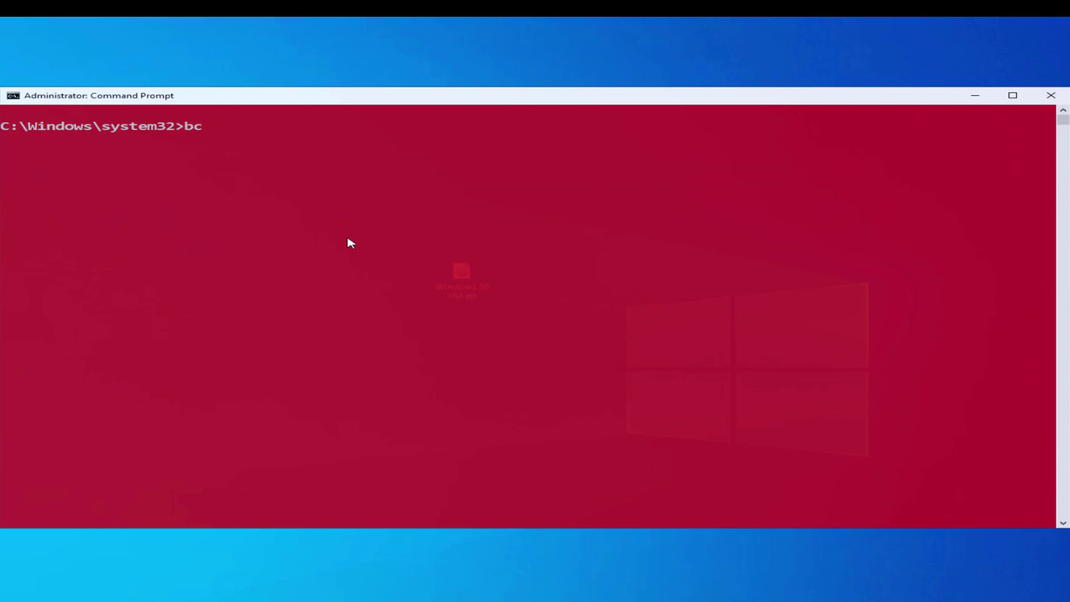
text(dedit)
key(Return)
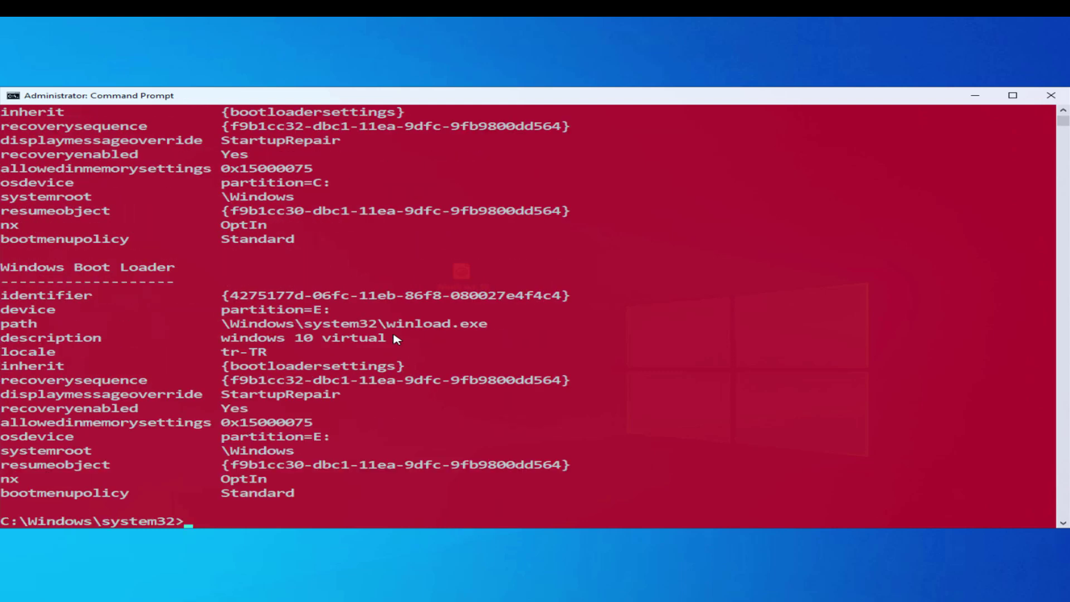
drag(221, 338, 384, 347)
drag(215, 296, 571, 296)
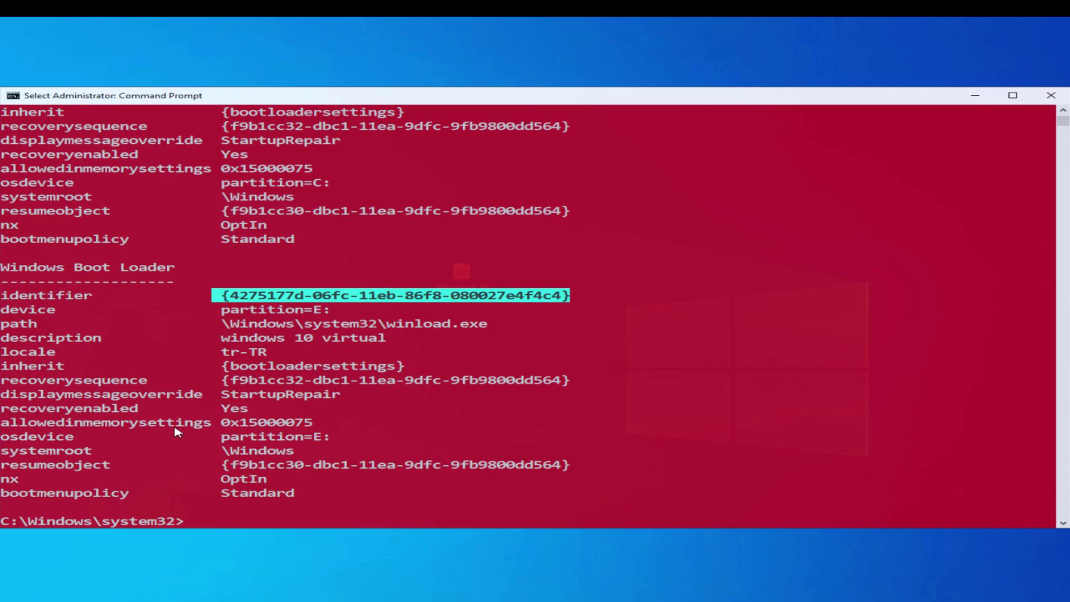
Close the Command Prompt and open System Properties by running sysdm.cpl
click(1052, 97)
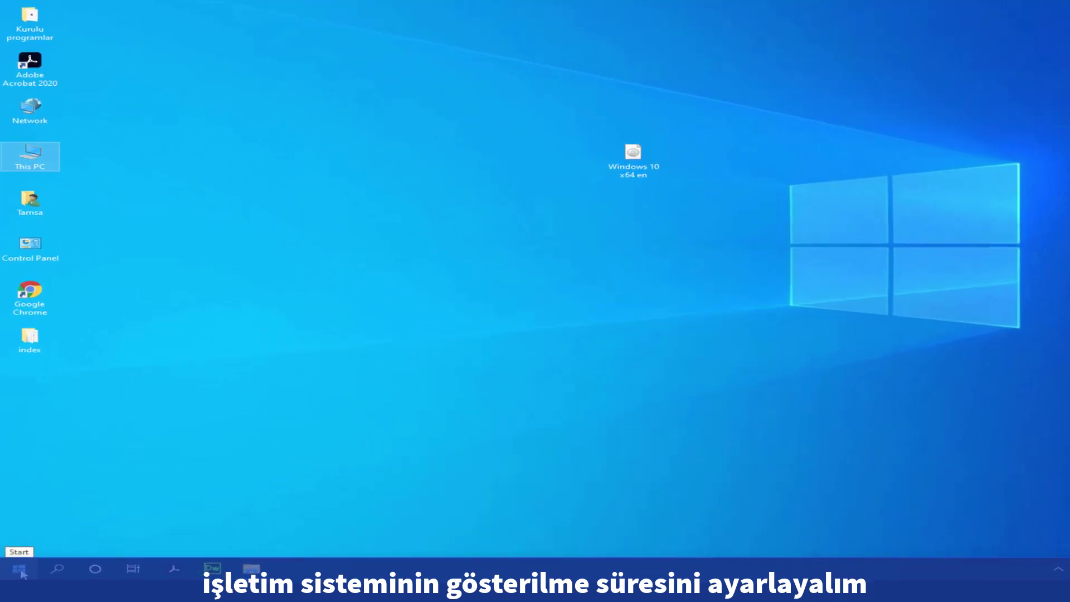
right_click(21, 575)
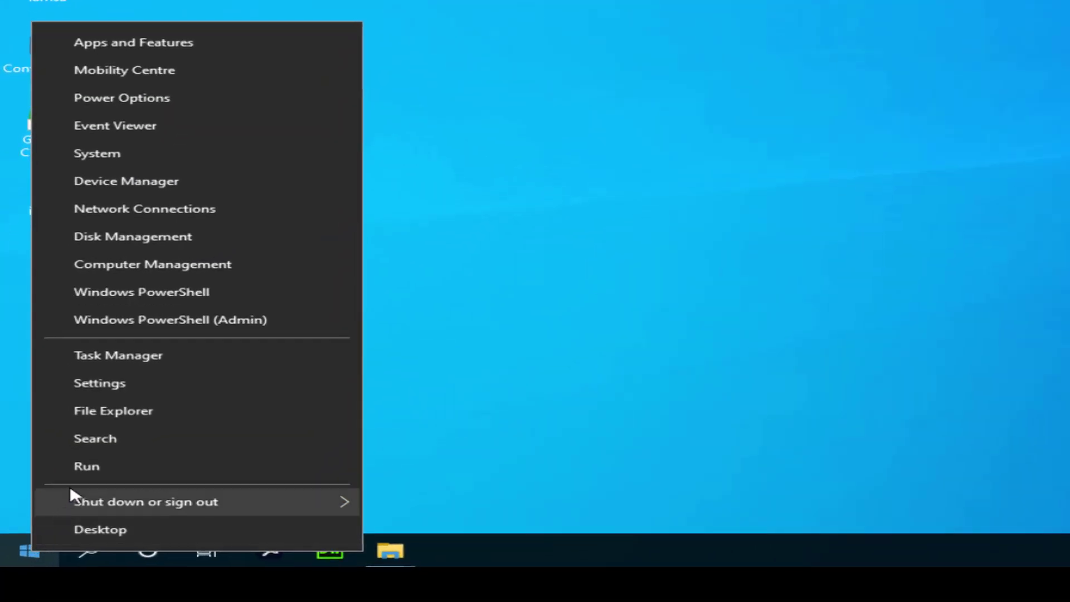
click(82, 469)
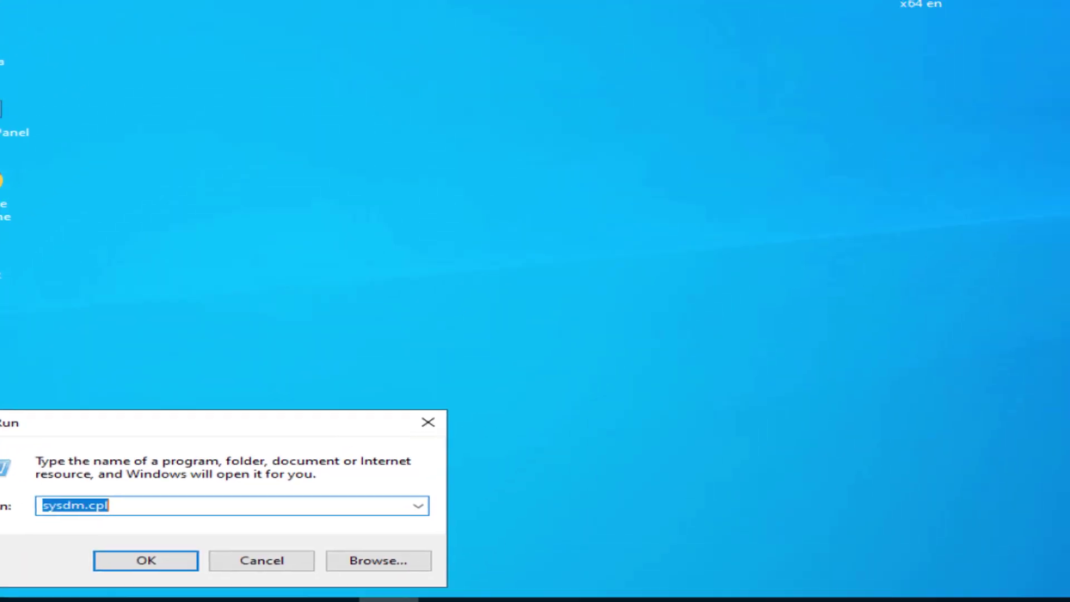
drag(406, 362, 642, 222)
click(461, 296)
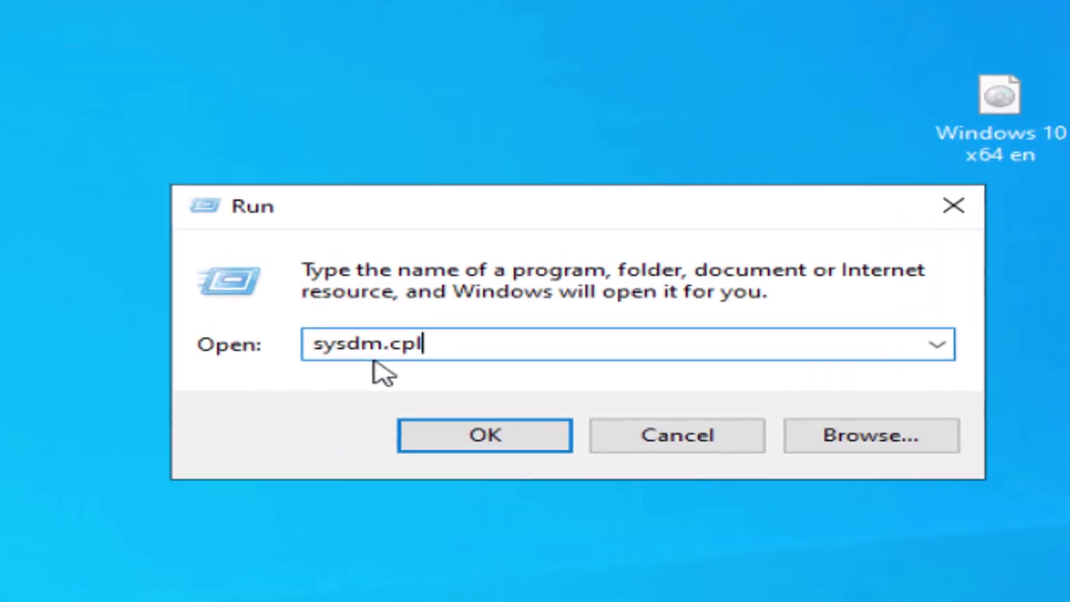
click(490, 464)
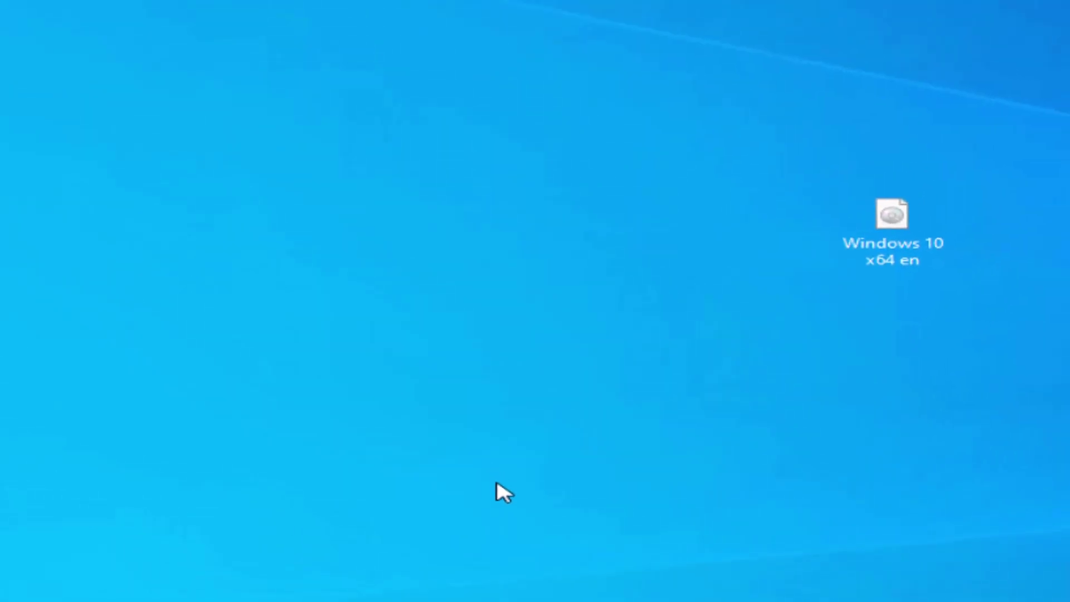
In the advanced Start-up and Recovery settings, set the time to display the list of operating systems to 30 seconds and confirm
click(524, 92)
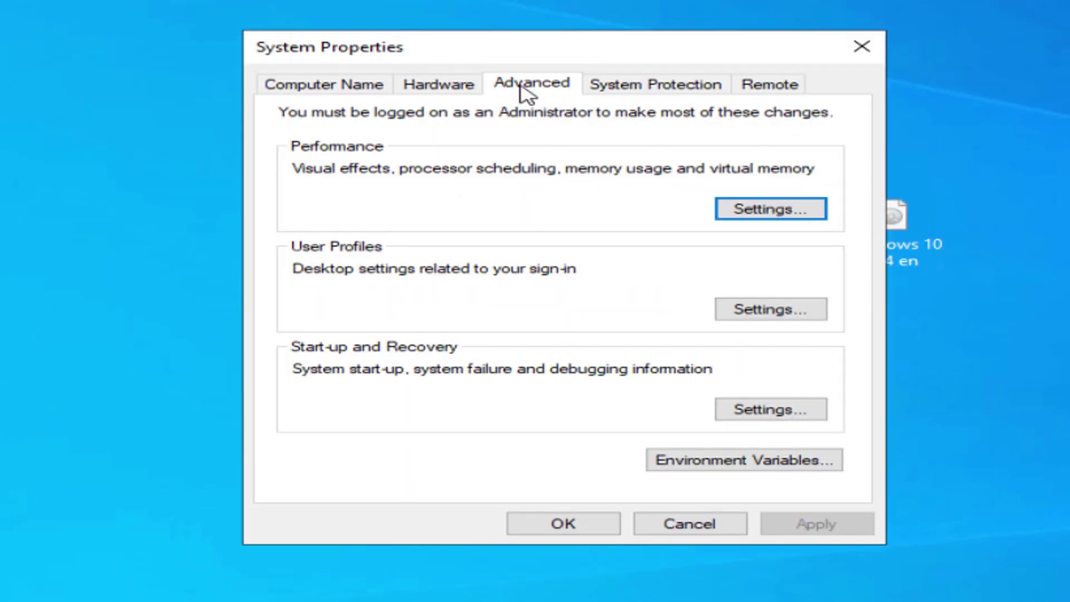
click(806, 422)
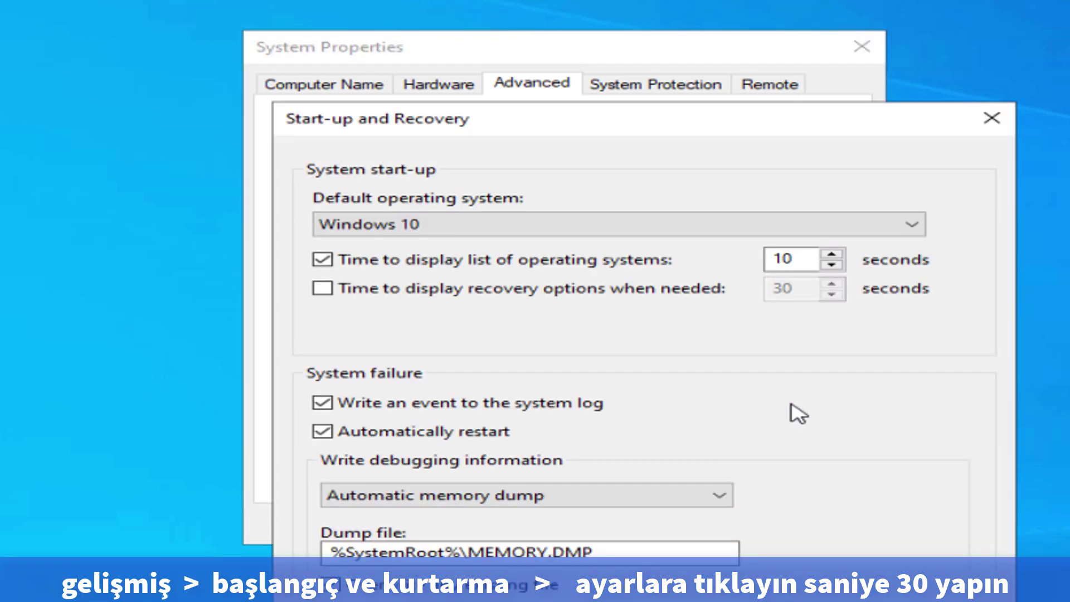
click(797, 258)
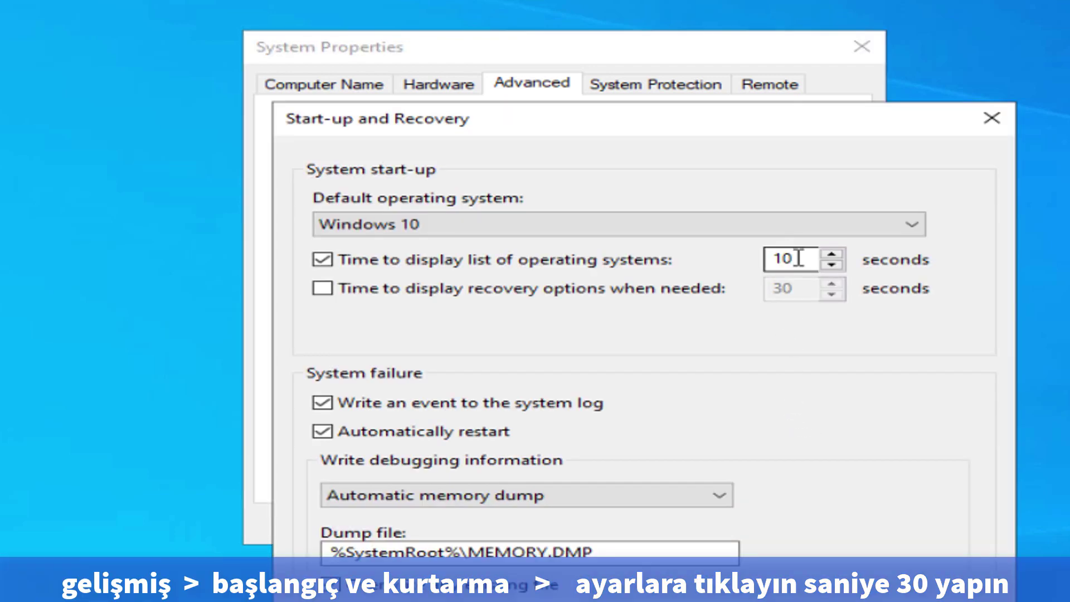
drag(798, 258, 721, 255)
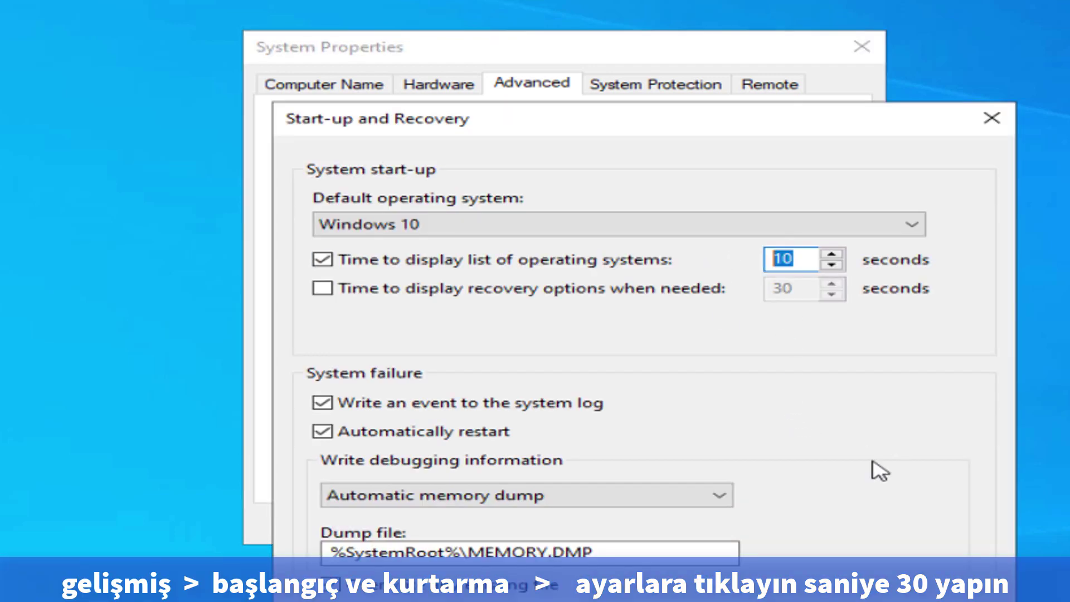
text(30)
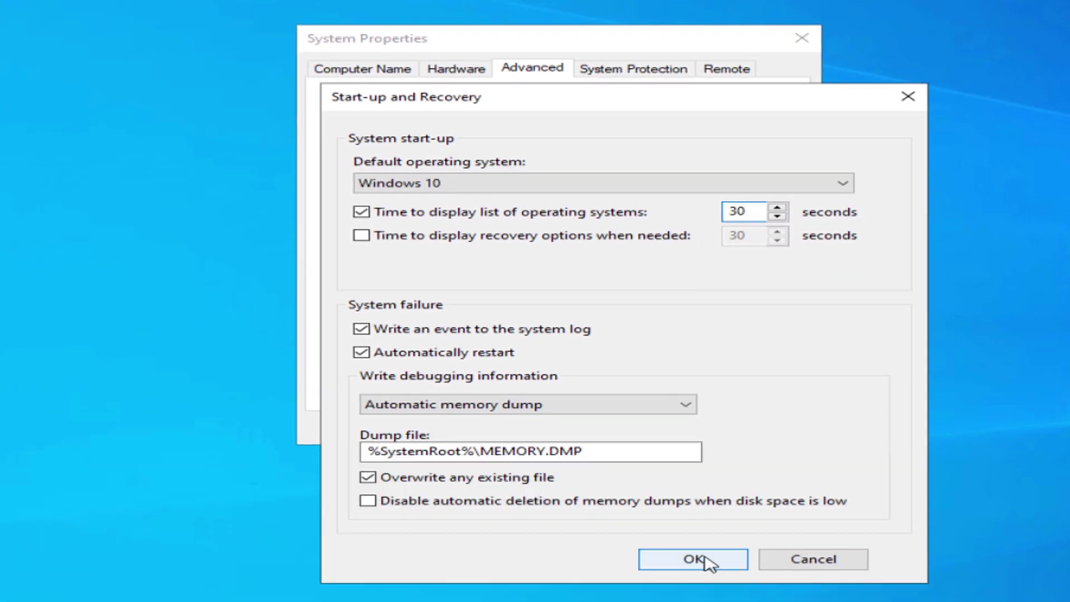
click(704, 557)
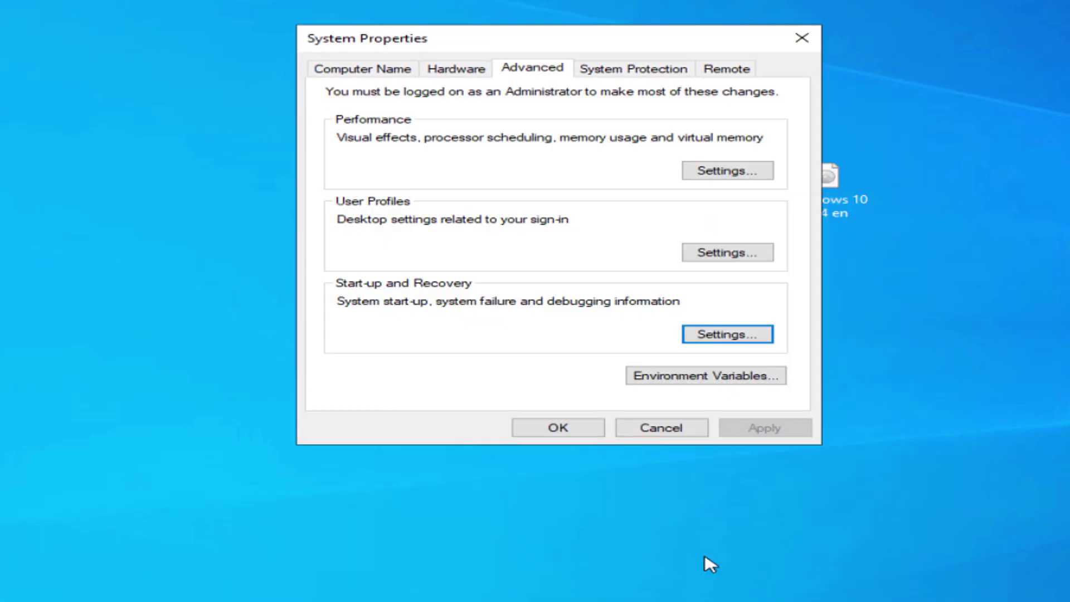
click(580, 434)
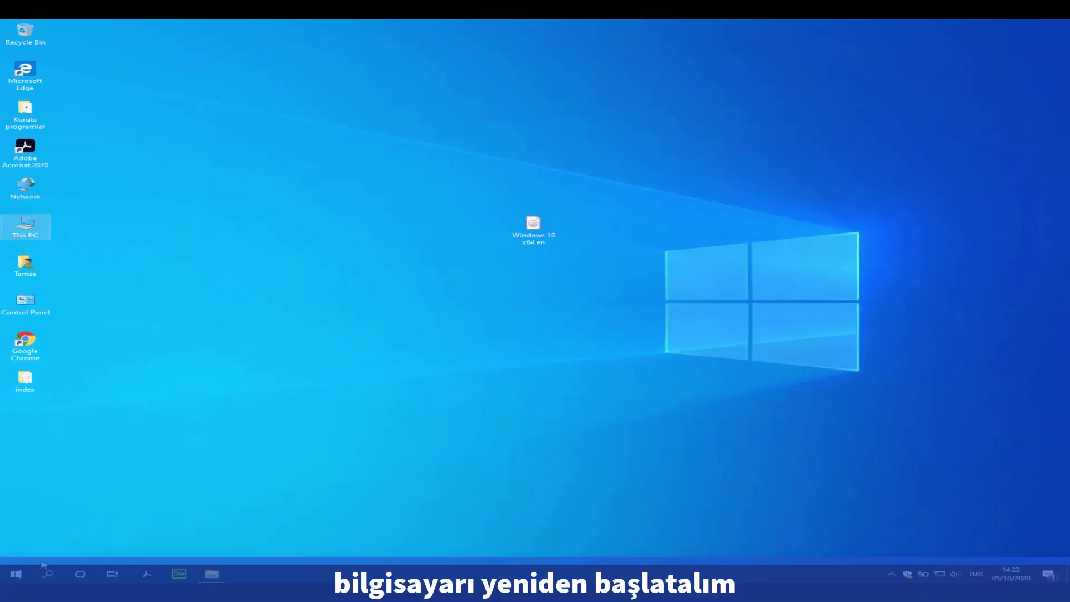
Restart the computer and boot the windows 10 virtual entry from the operating system selection
right_click(21, 567)
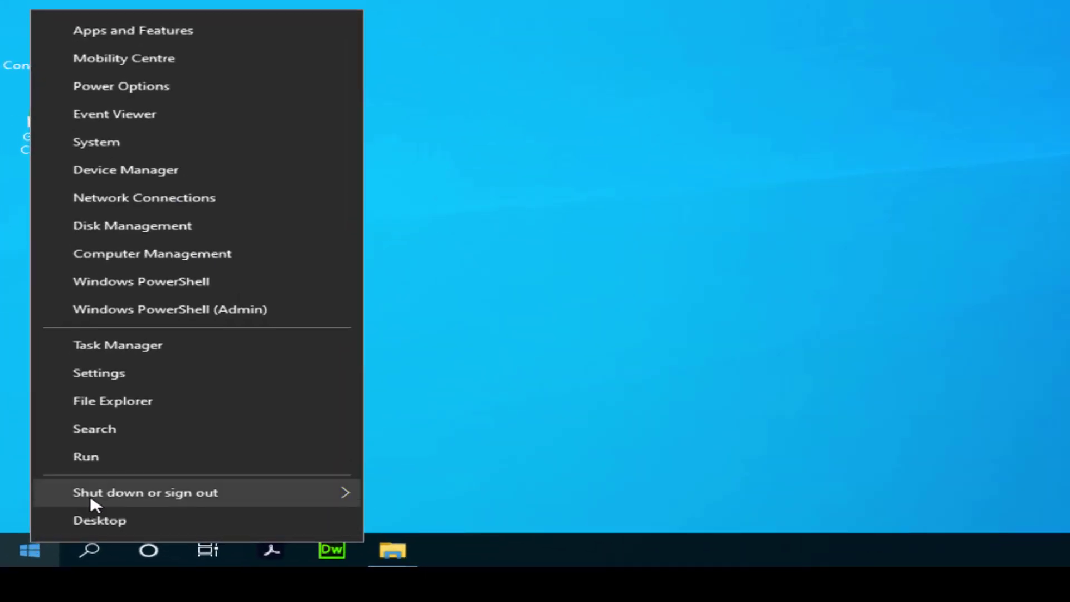
mouse_move(91, 500)
click(406, 490)
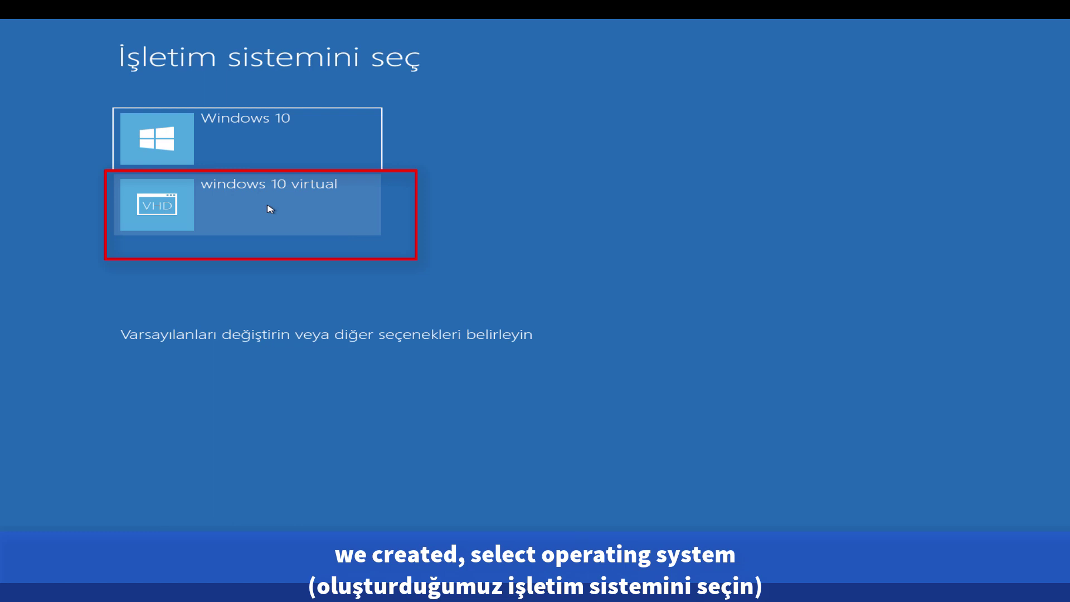
click(240, 209)
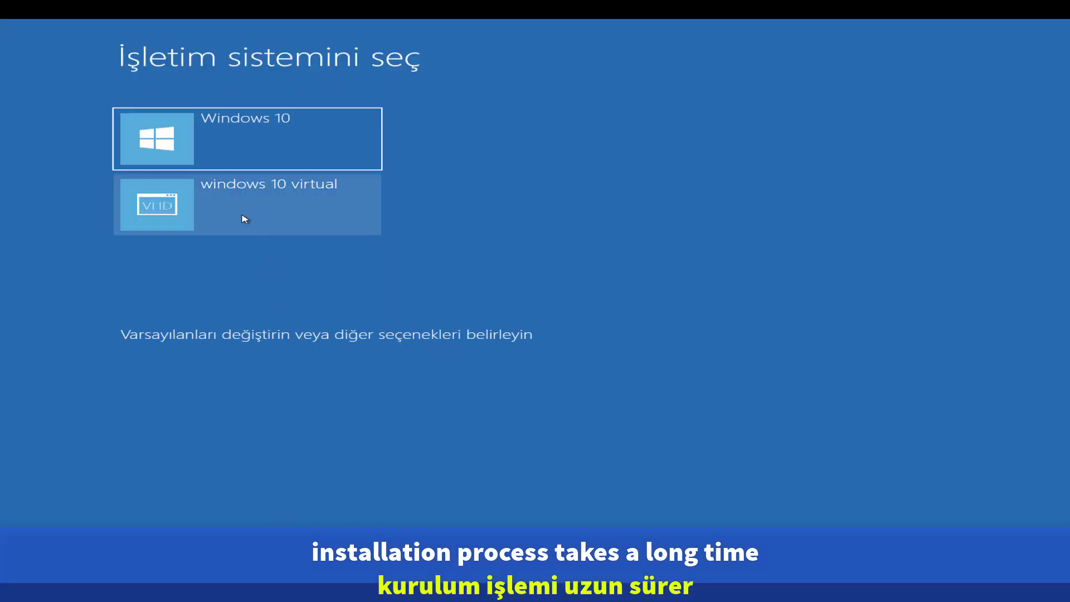
click(245, 218)
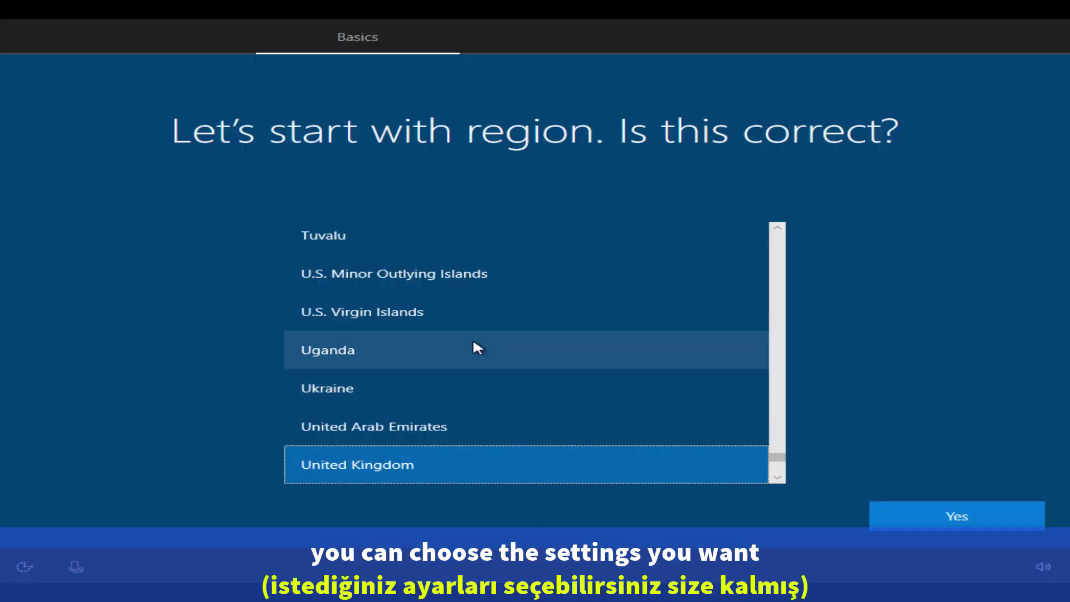
Accept United Kingdom as both region and keyboard layout, and skip adding a second layout
click(916, 517)
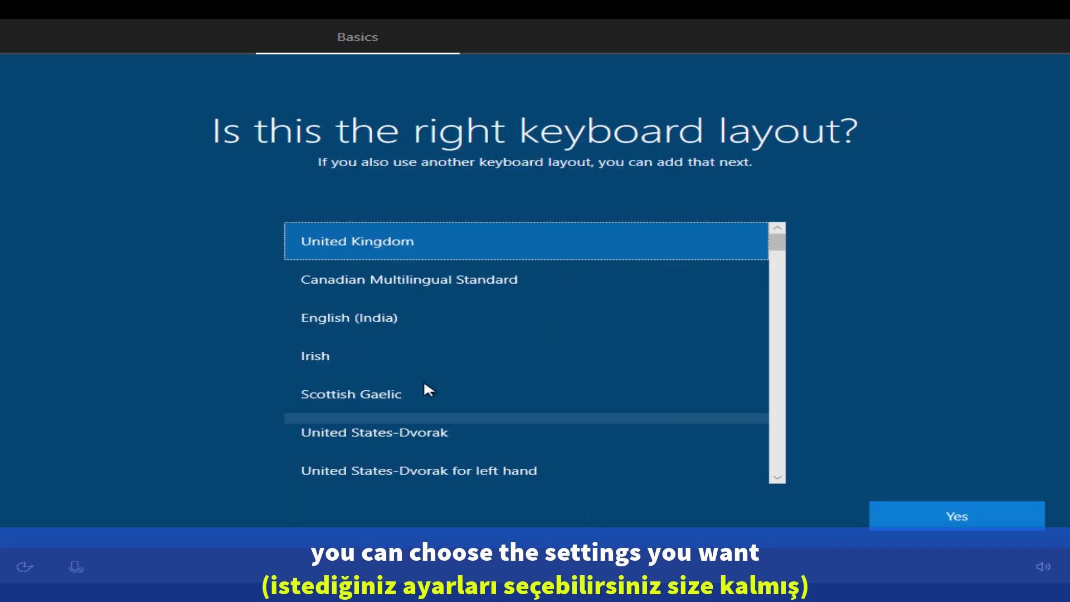
click(916, 516)
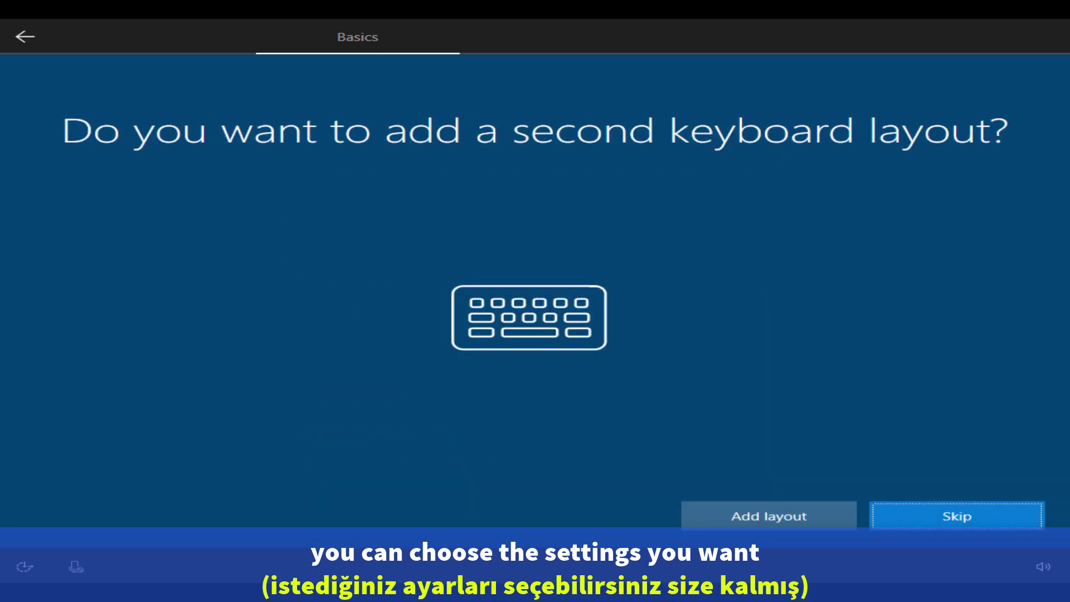
click(965, 523)
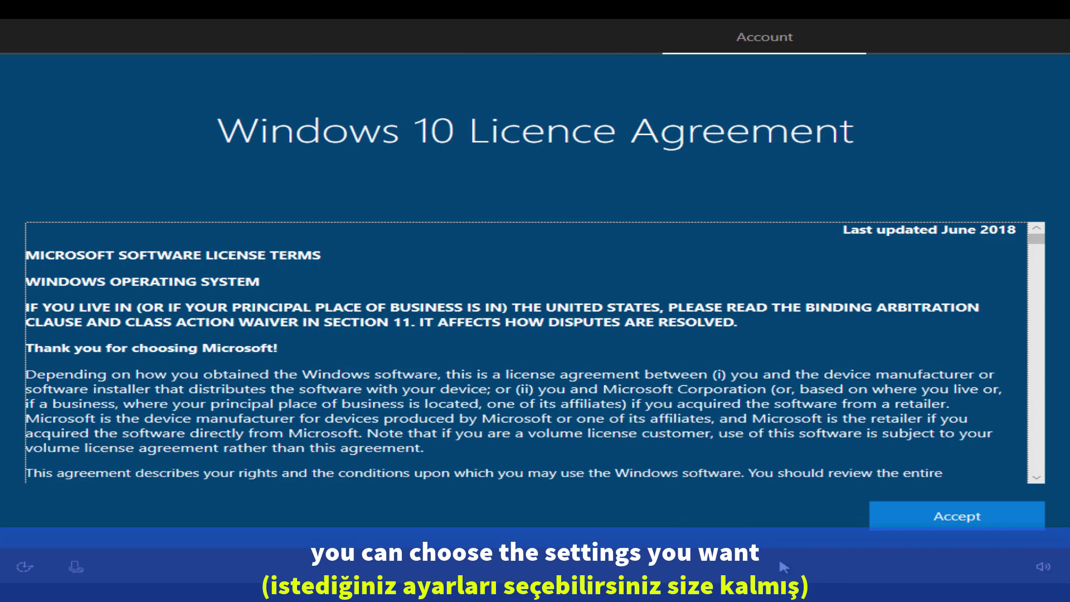
Accept the Windows 10 licence agreement and choose to set up for personal use
click(920, 518)
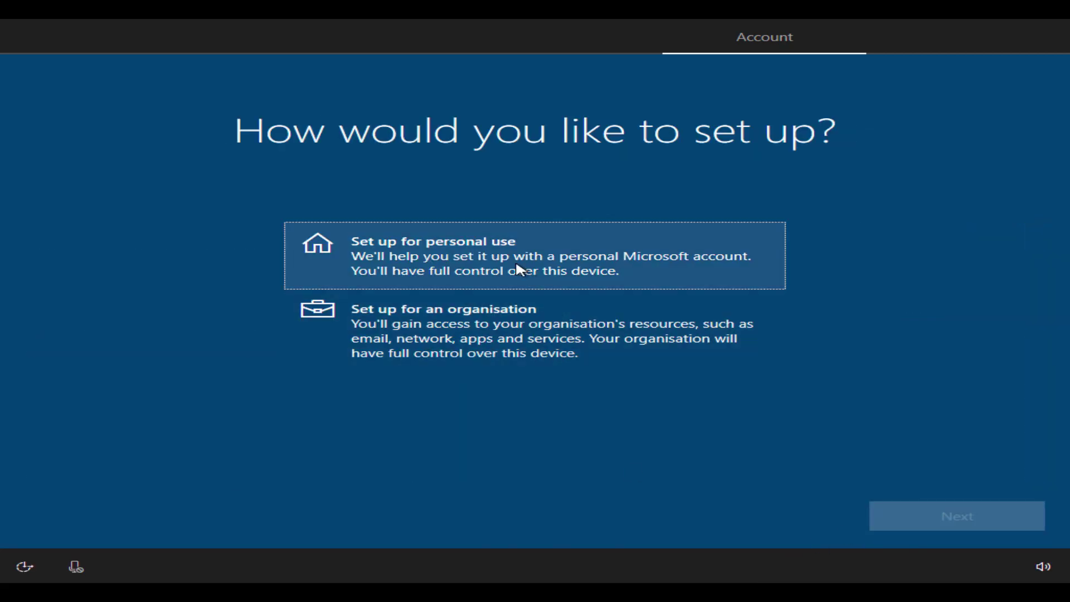
click(513, 262)
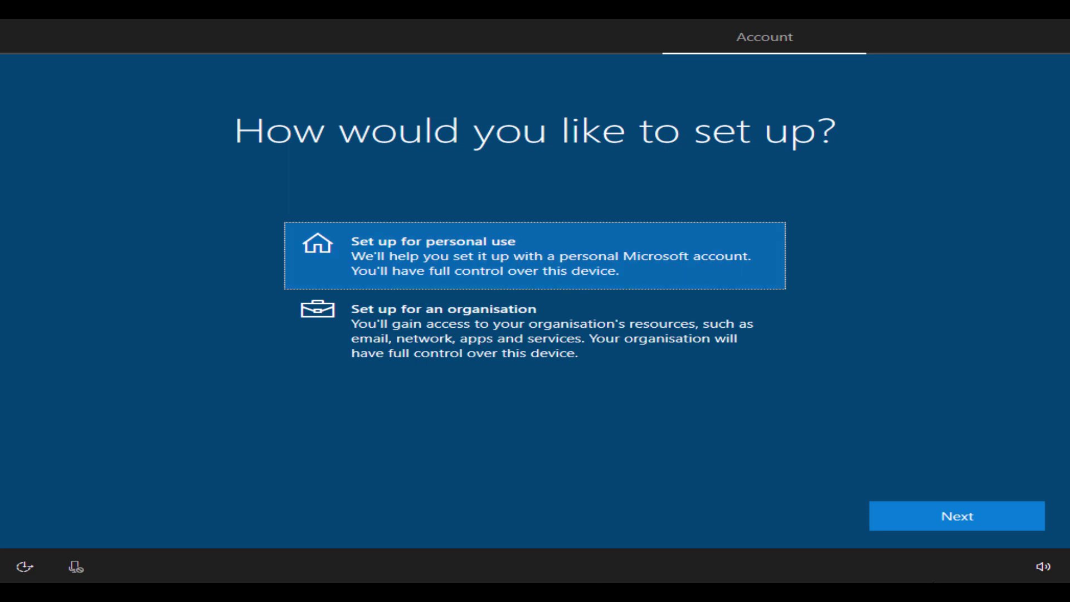
click(909, 516)
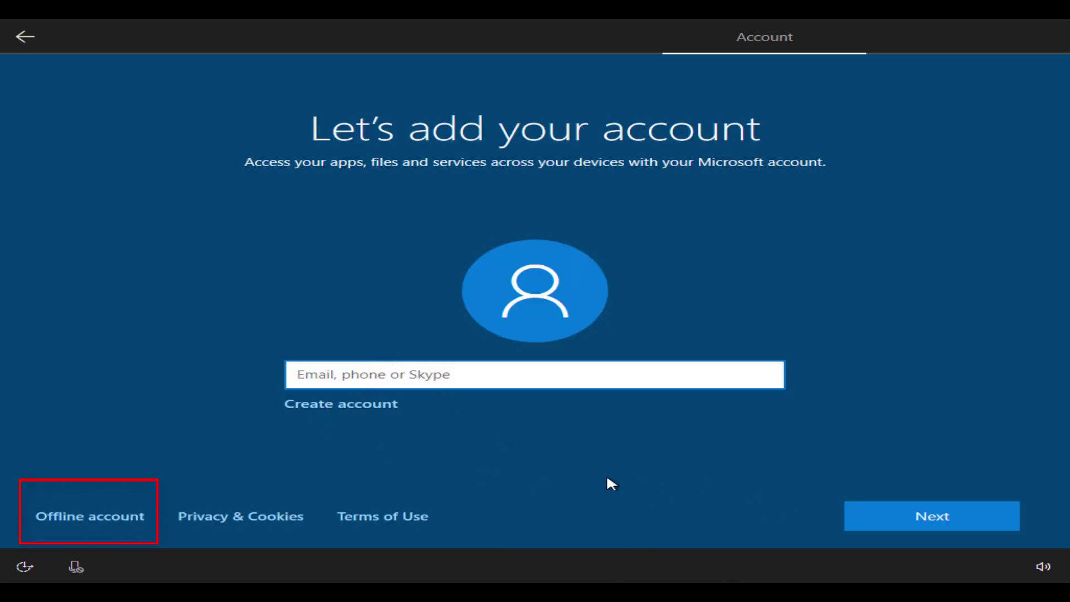
Create an offline account with the limited experience, entering the user name and leaving the password blank
click(123, 519)
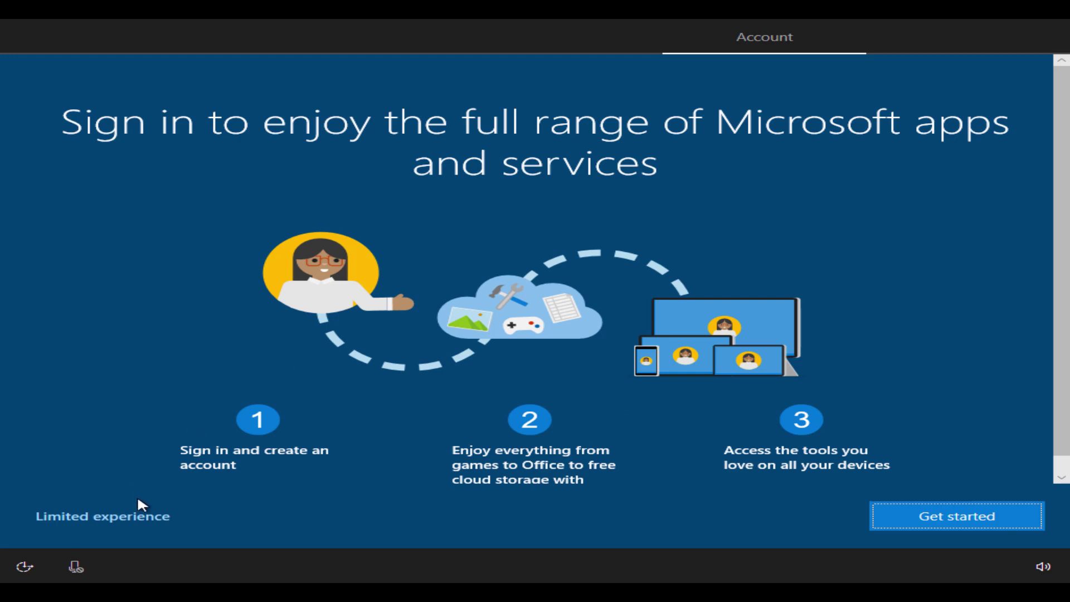
click(144, 526)
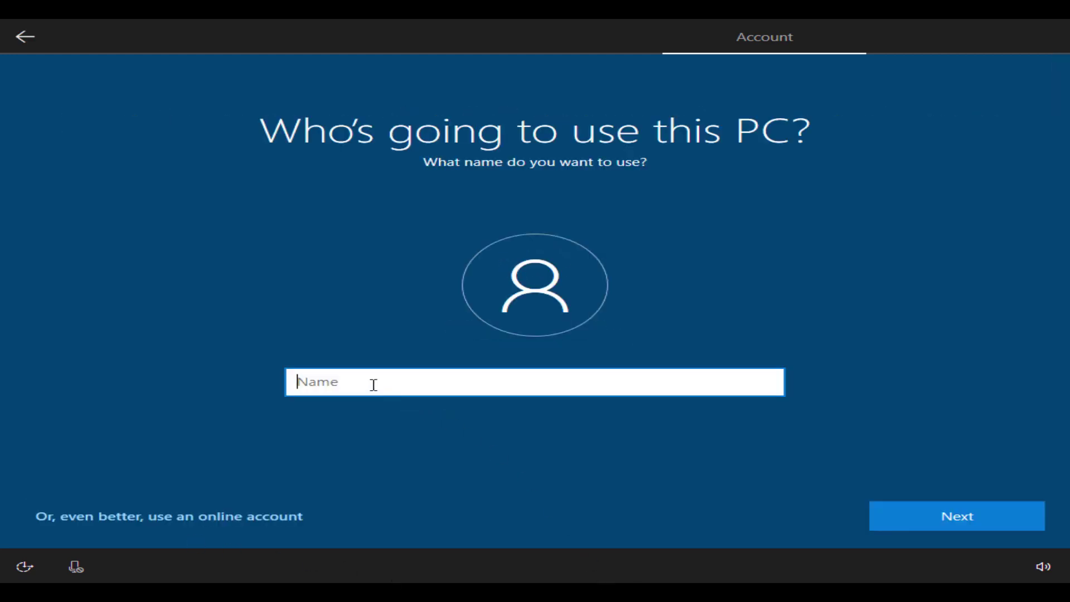
text(tamsa13)
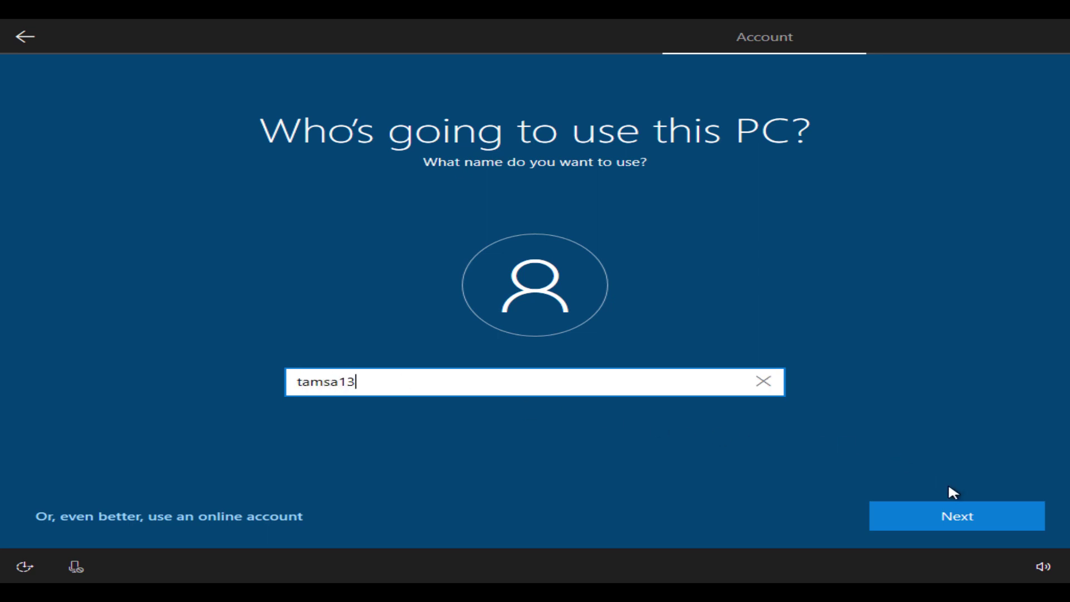
click(938, 516)
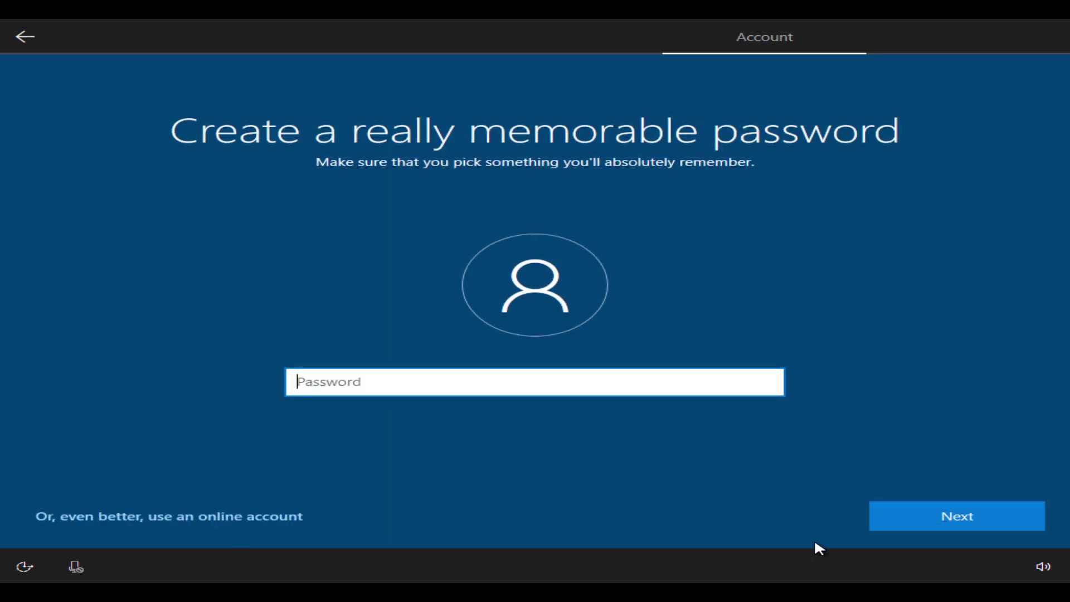
click(956, 511)
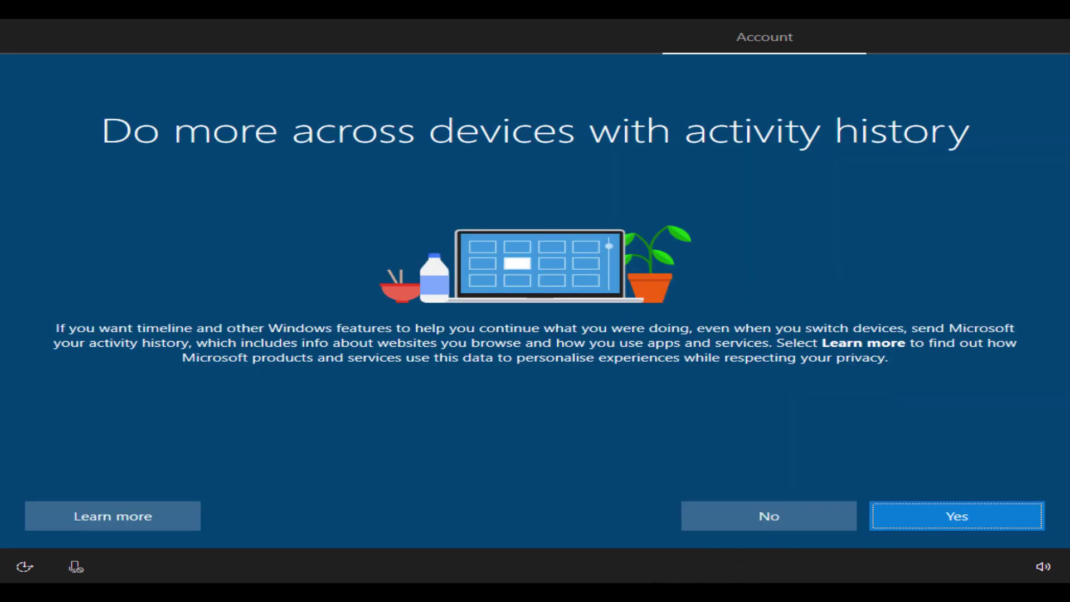
Decline activity history and Cortana, and accept the use of online speech recognition
click(717, 518)
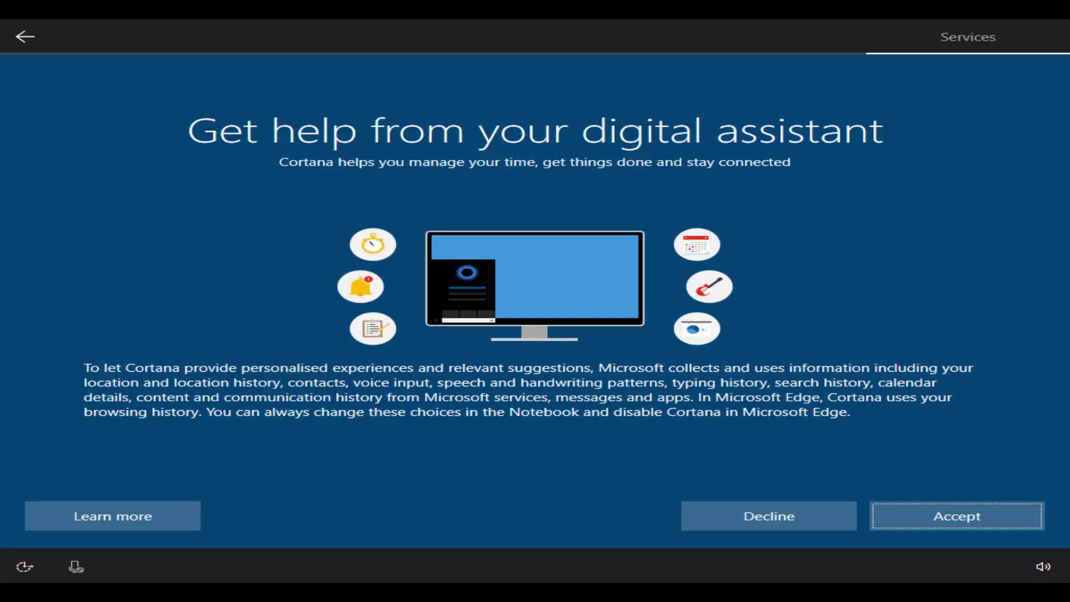
click(740, 518)
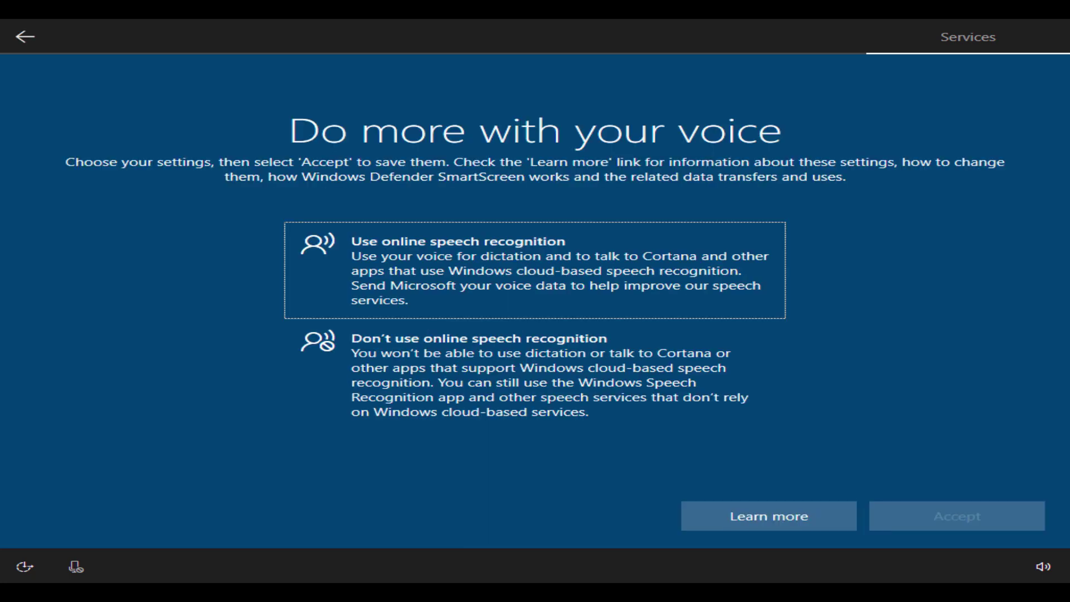
click(561, 297)
click(935, 519)
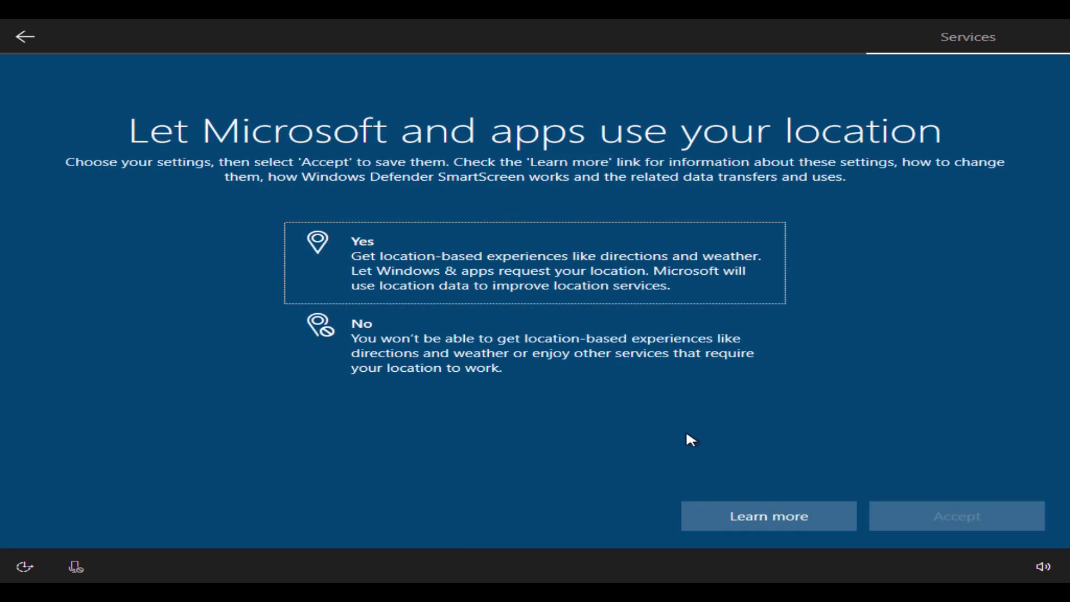
Answer No to letting Microsoft and apps use the location, and Yes to Find my device
click(493, 361)
click(953, 525)
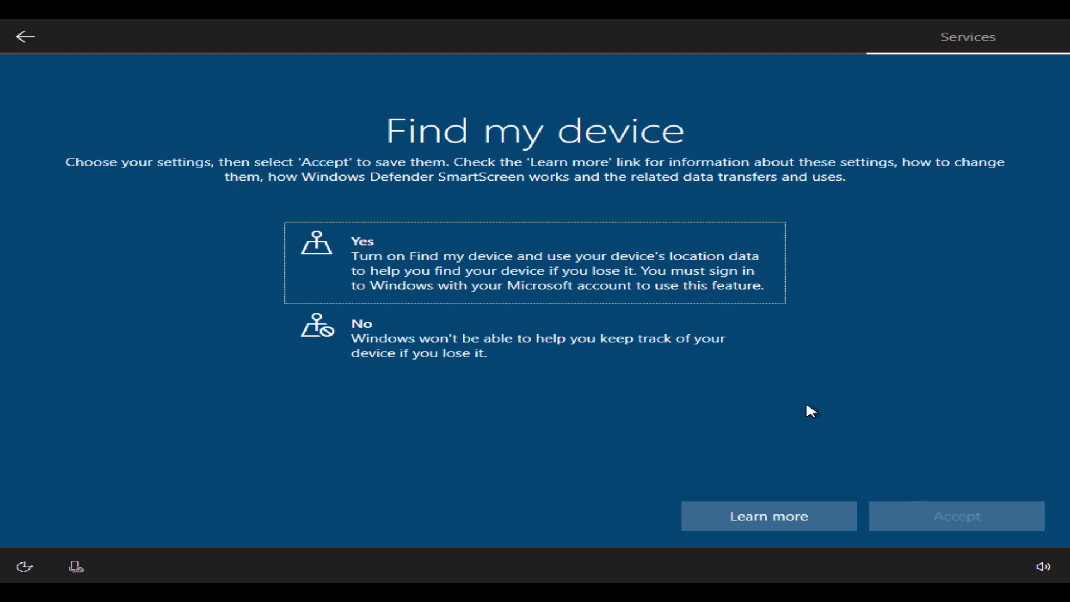
click(536, 278)
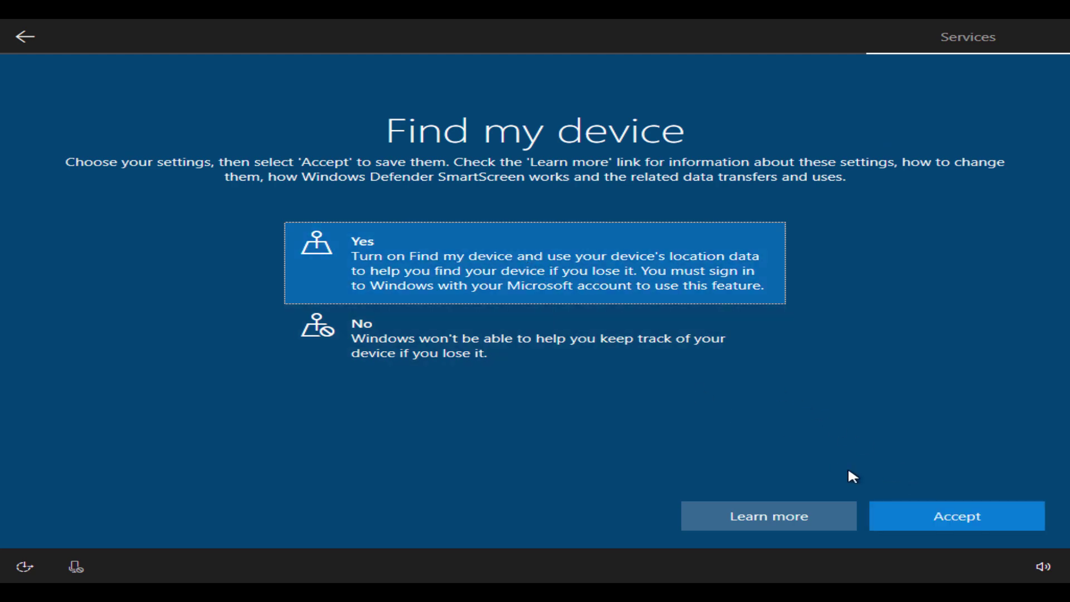
click(938, 516)
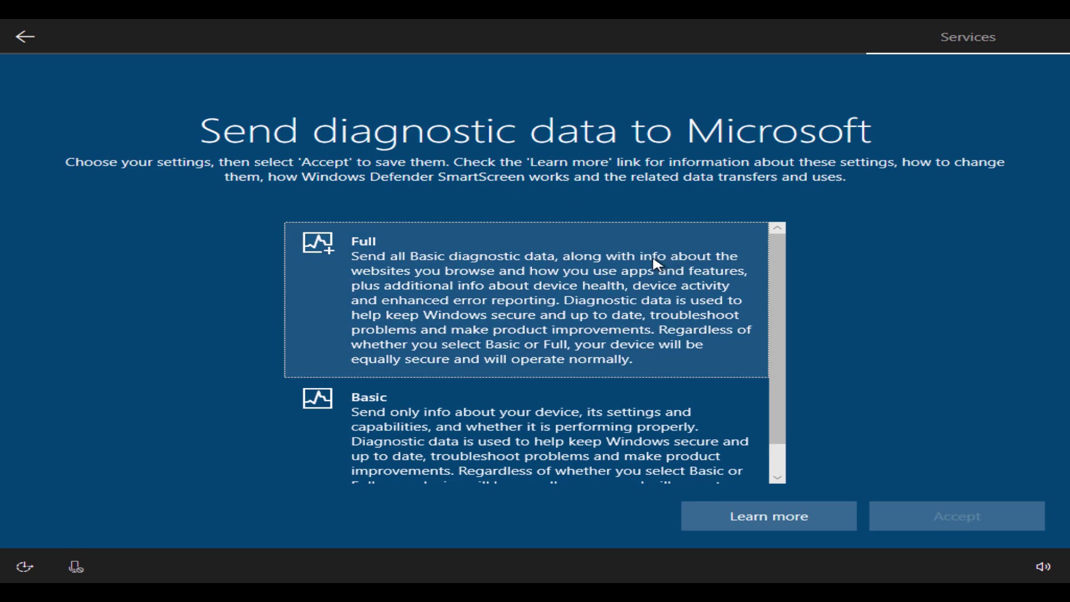
Choose Basic diagnostic data and answer No to improving inking & typing
click(544, 425)
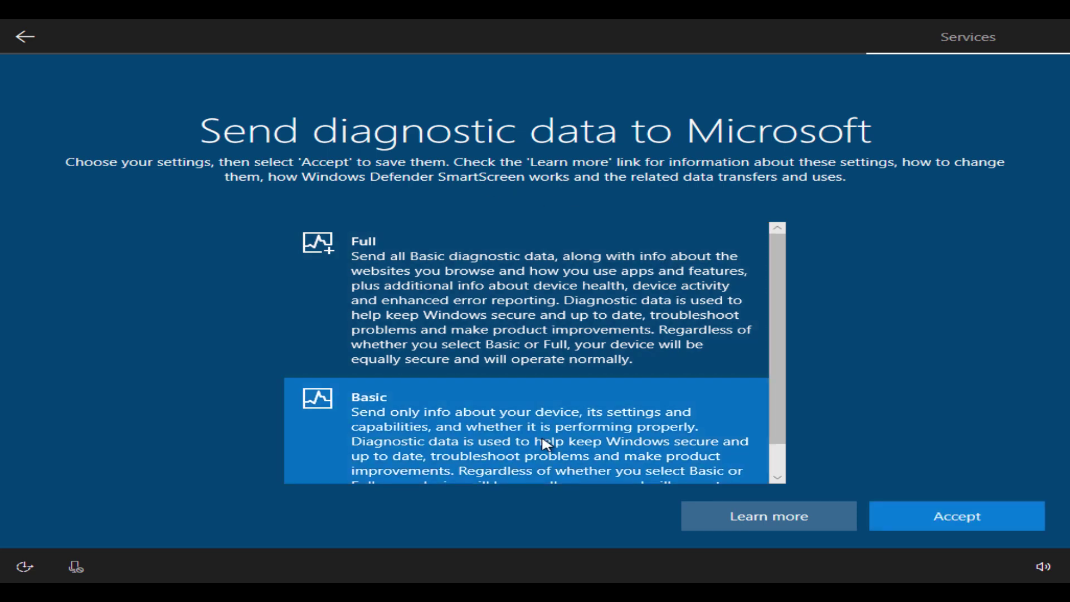
click(917, 521)
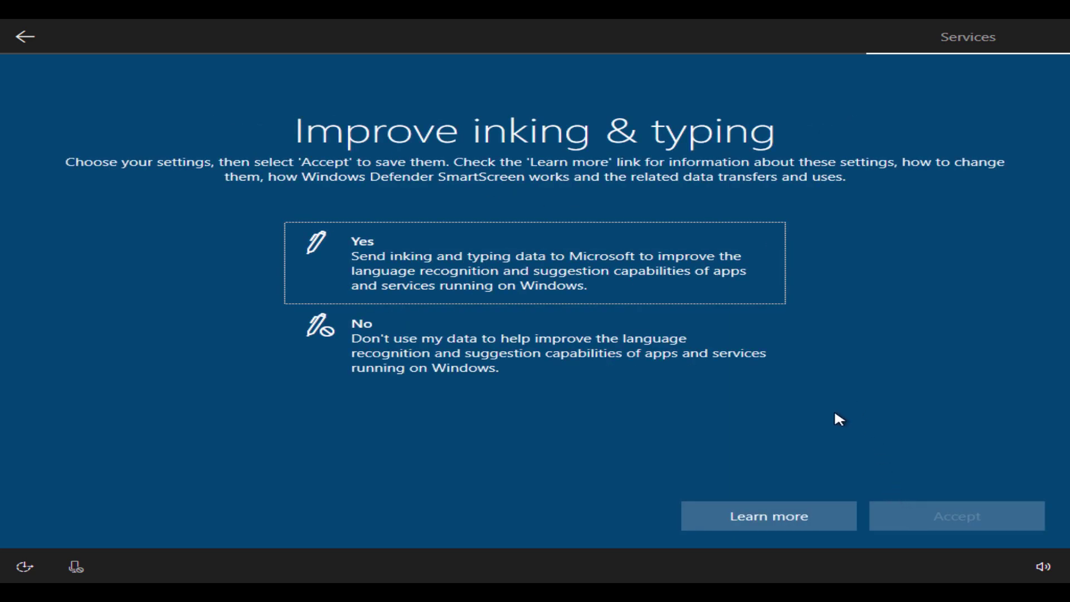
click(701, 361)
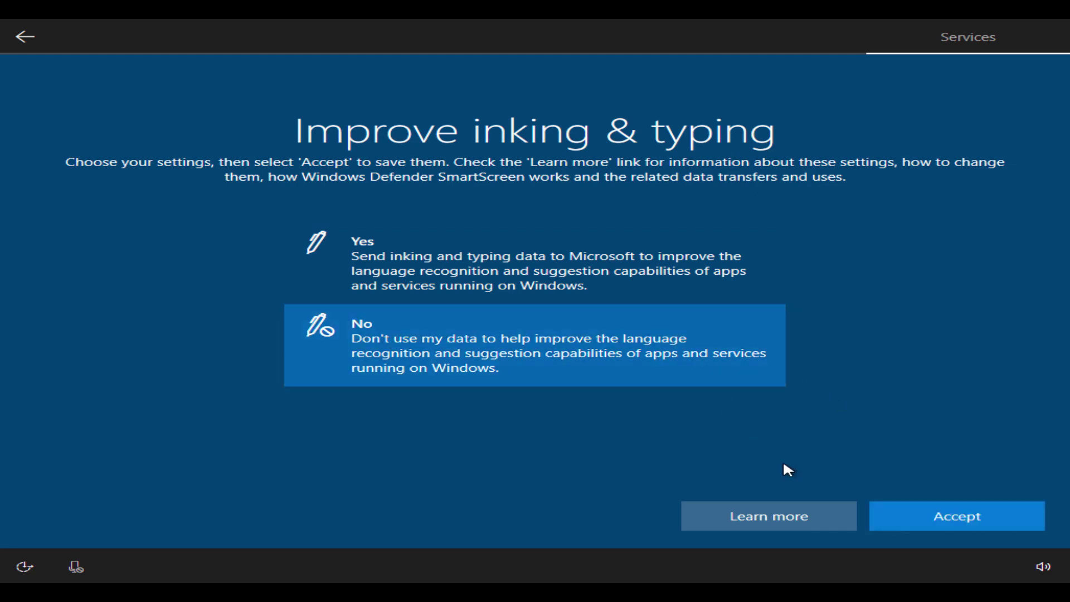
click(921, 517)
Answer No to tailored experiences with diagnostic data and to letting apps use the advertising ID
click(718, 362)
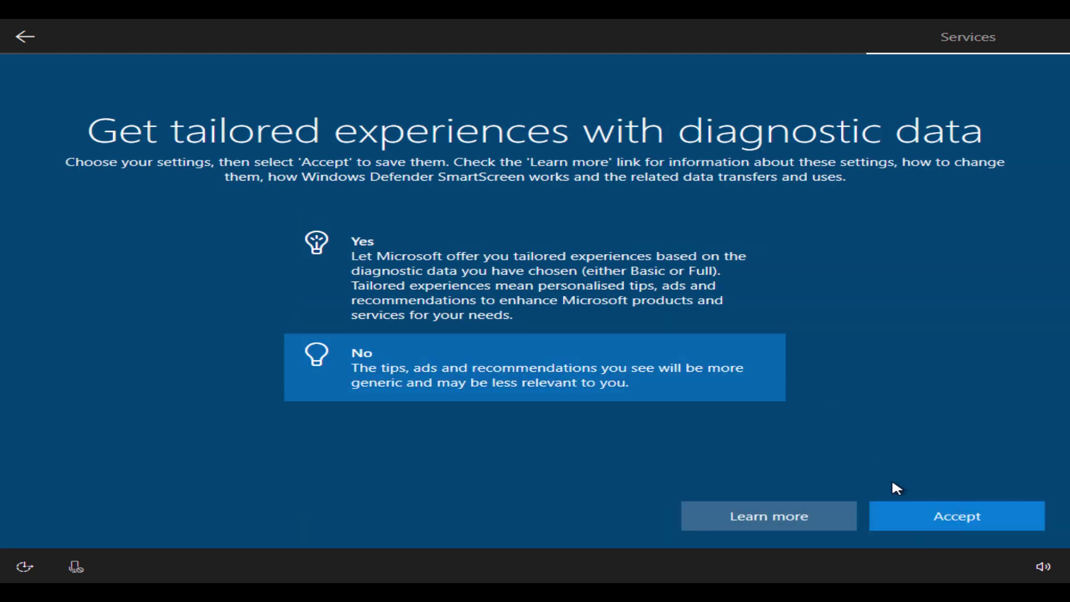
click(940, 518)
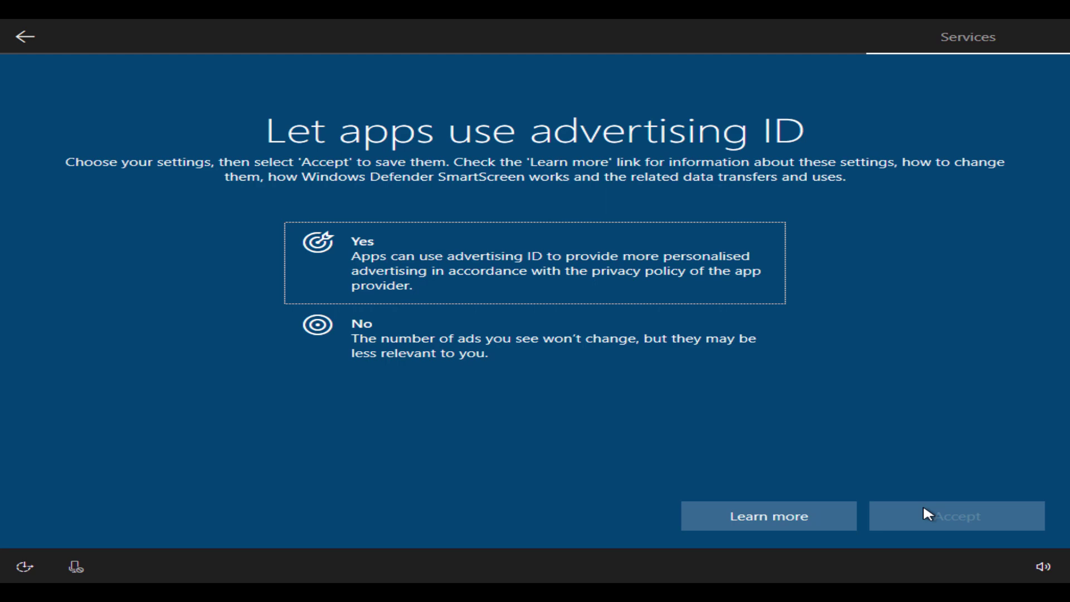
click(538, 363)
click(958, 518)
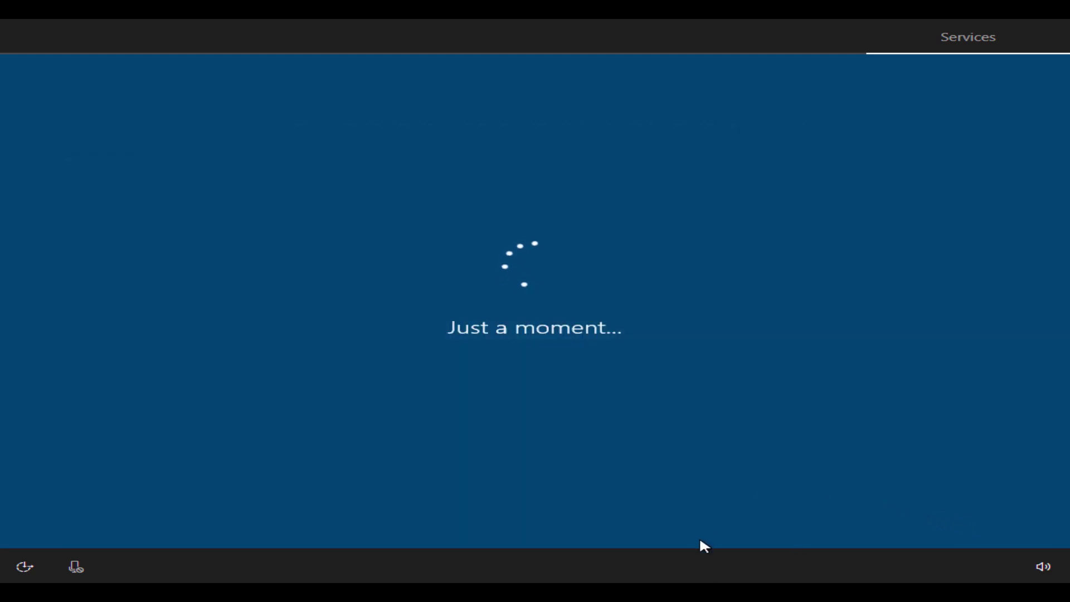